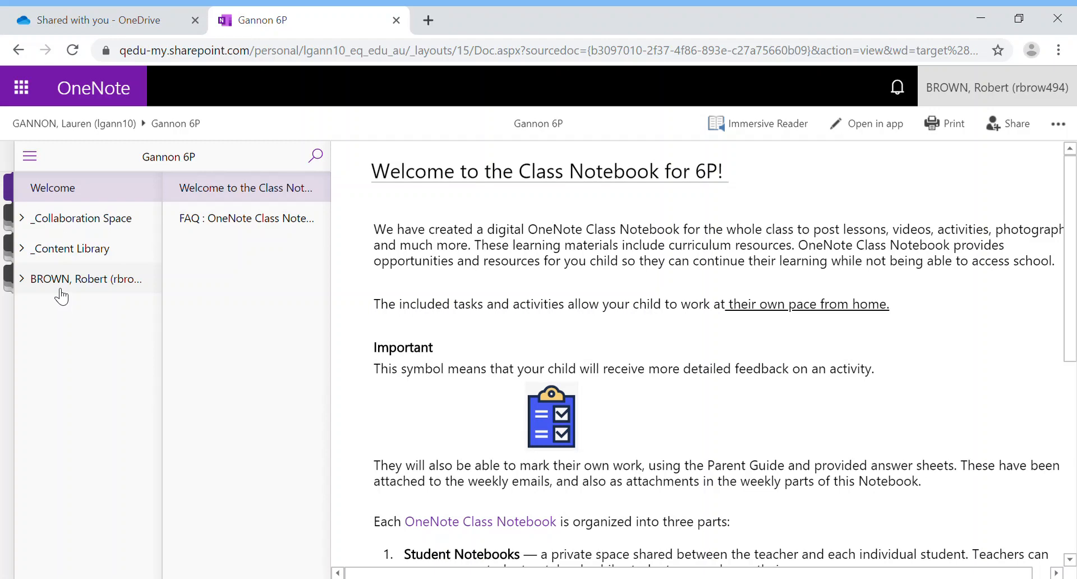
Step: Open the Practice Activity section of the student's notebook and add a text box containing the student's name below the task list
left_click(56, 286)
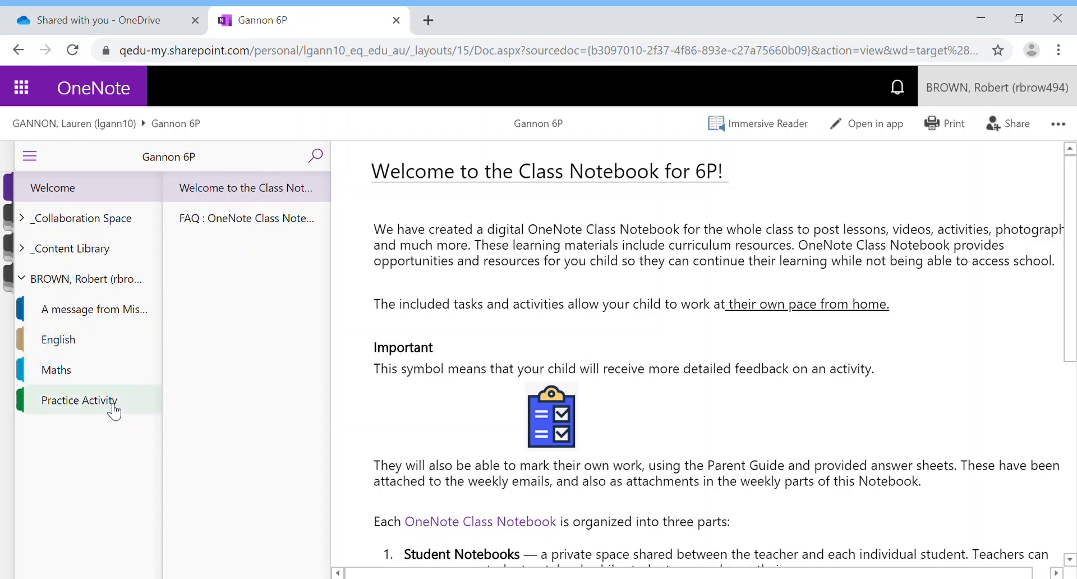
left_click(71, 408)
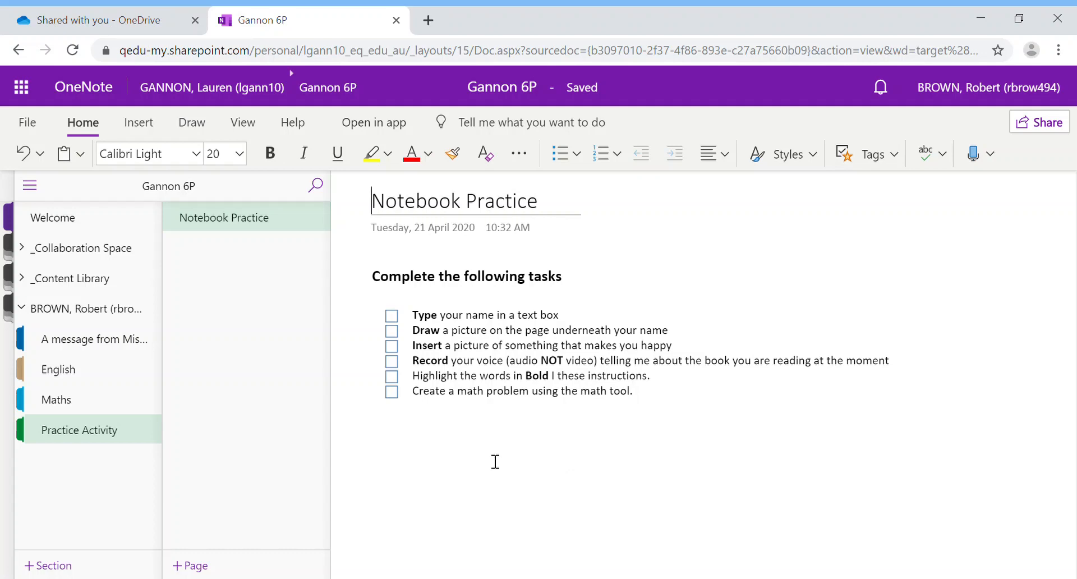
left_click(192, 124)
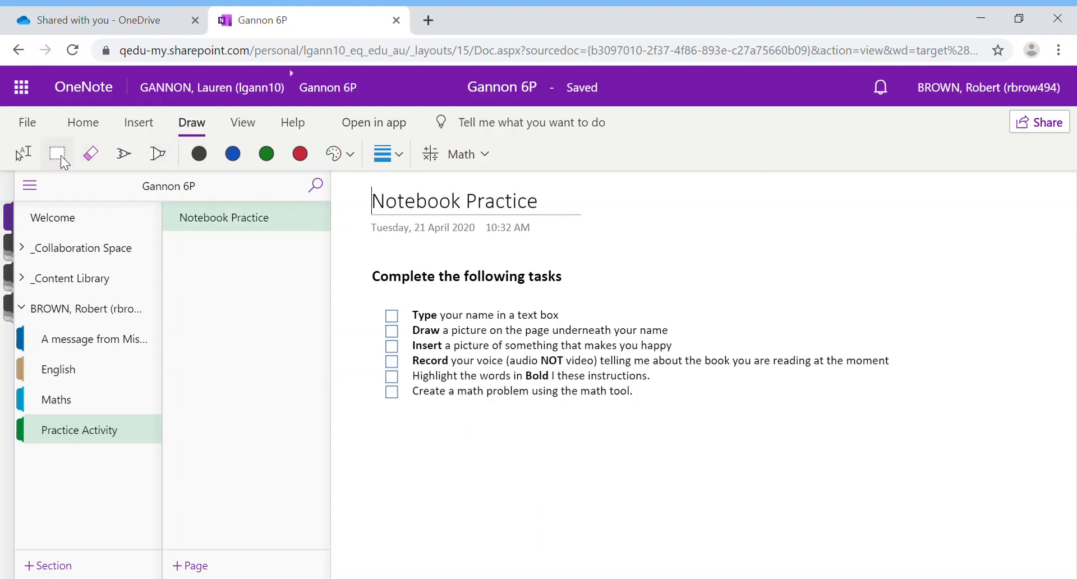
left_click(26, 162)
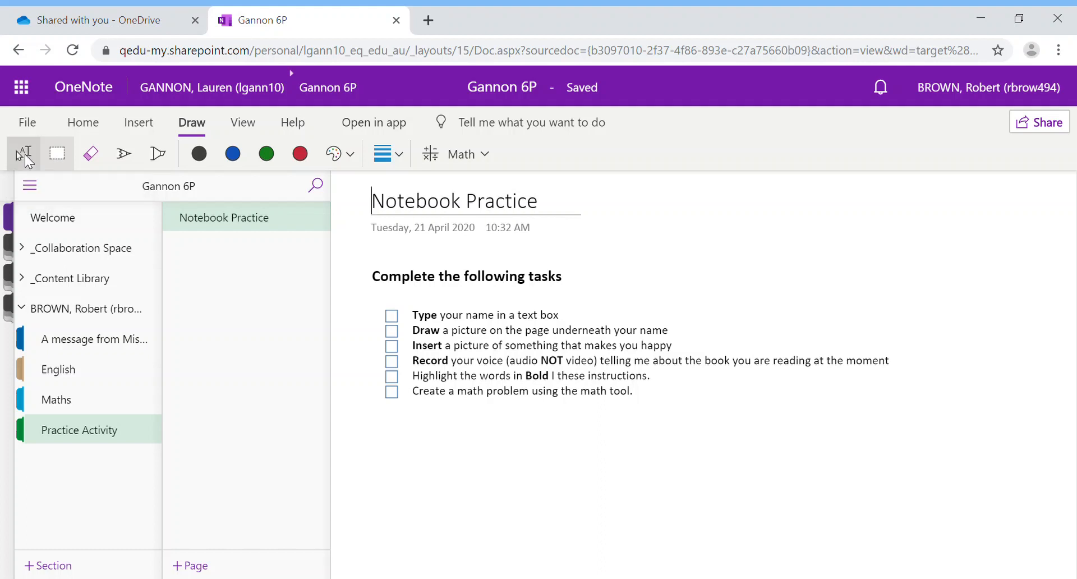
left_click(406, 455)
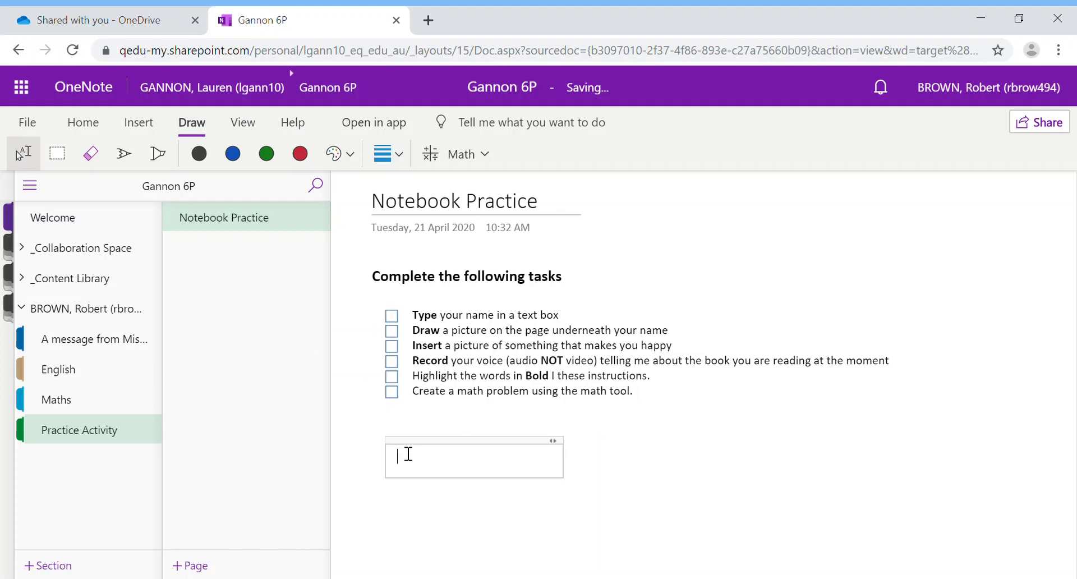
type("Mr. Brown")
Step: Move the name text box up and to the right so it sits just beneath the task list
left_click(465, 514)
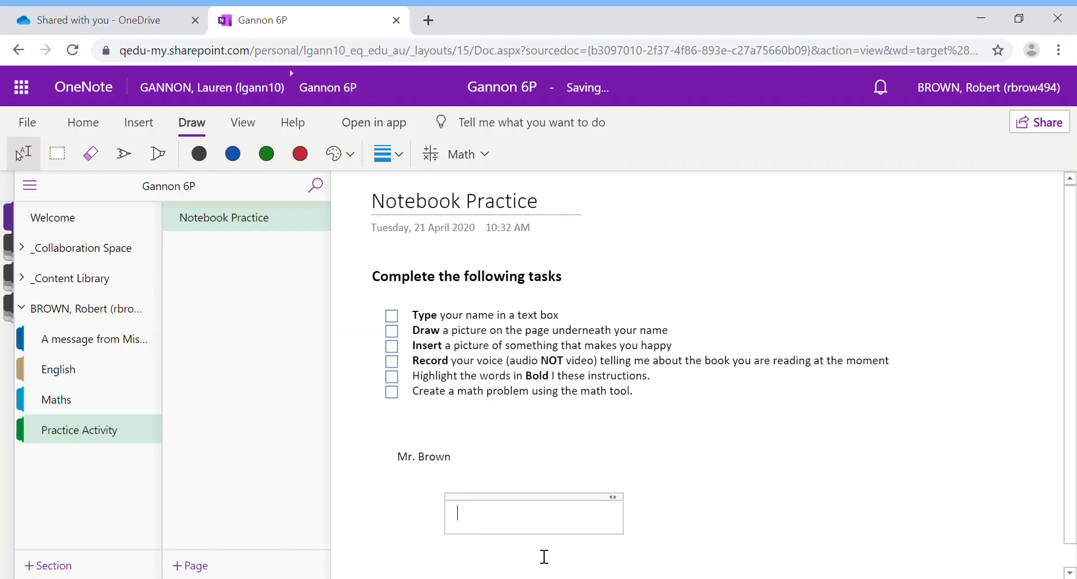
left_click(442, 466)
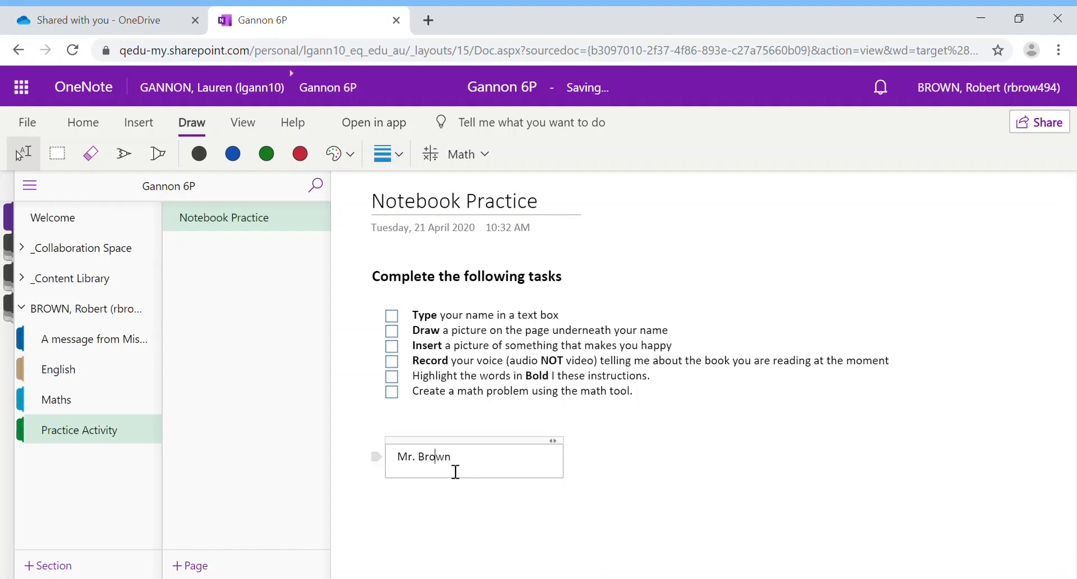
left_click(823, 457)
left_click(477, 471)
left_click_drag(451, 449, 822, 485)
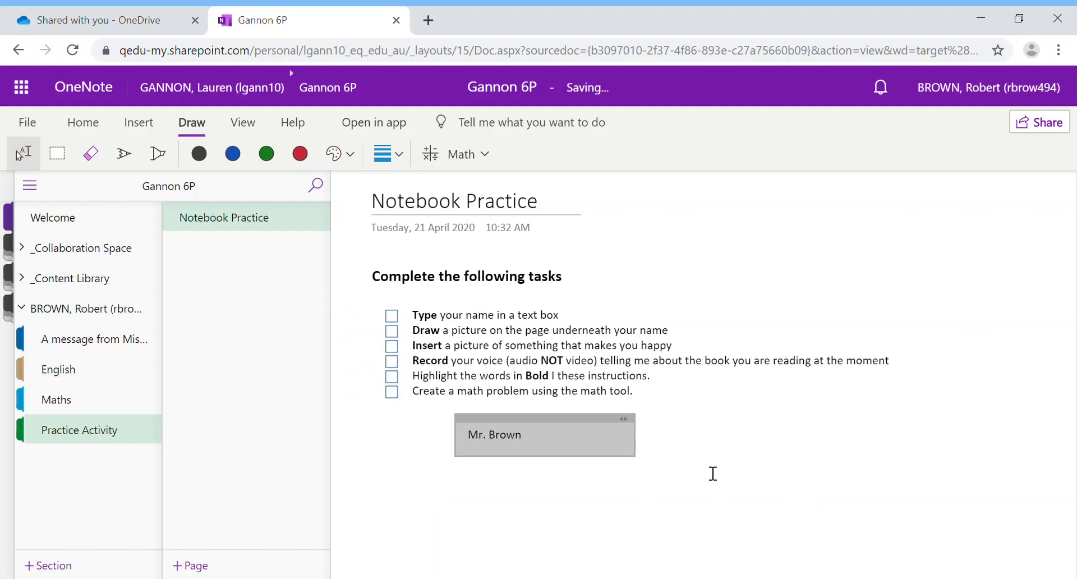
left_click(563, 503)
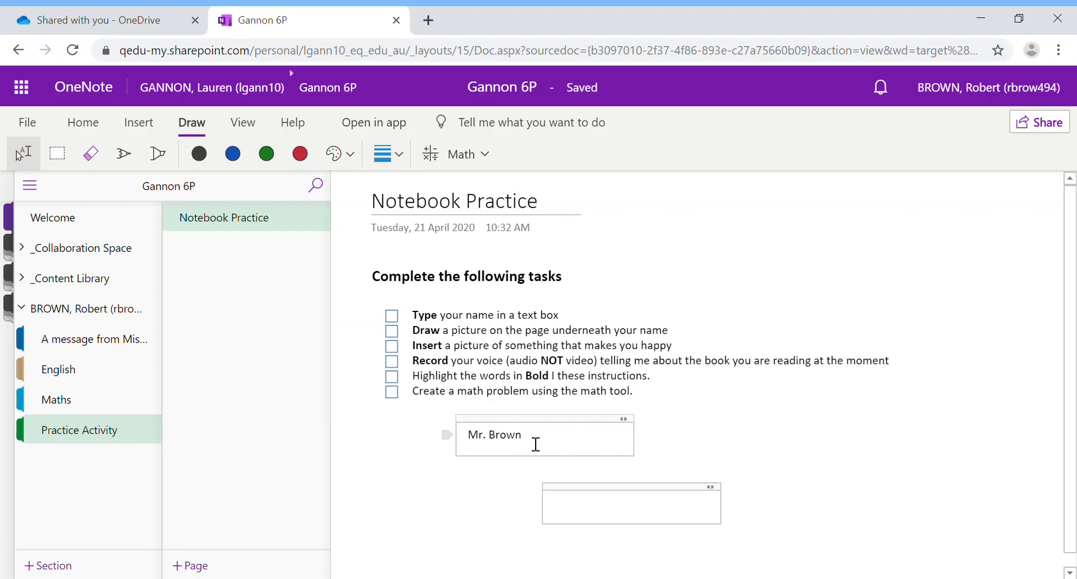
Step: Format the name in Aharoni, size 28, light blue, and tick off the "Type your name in a text box" task
left_click_drag(536, 443, 465, 436)
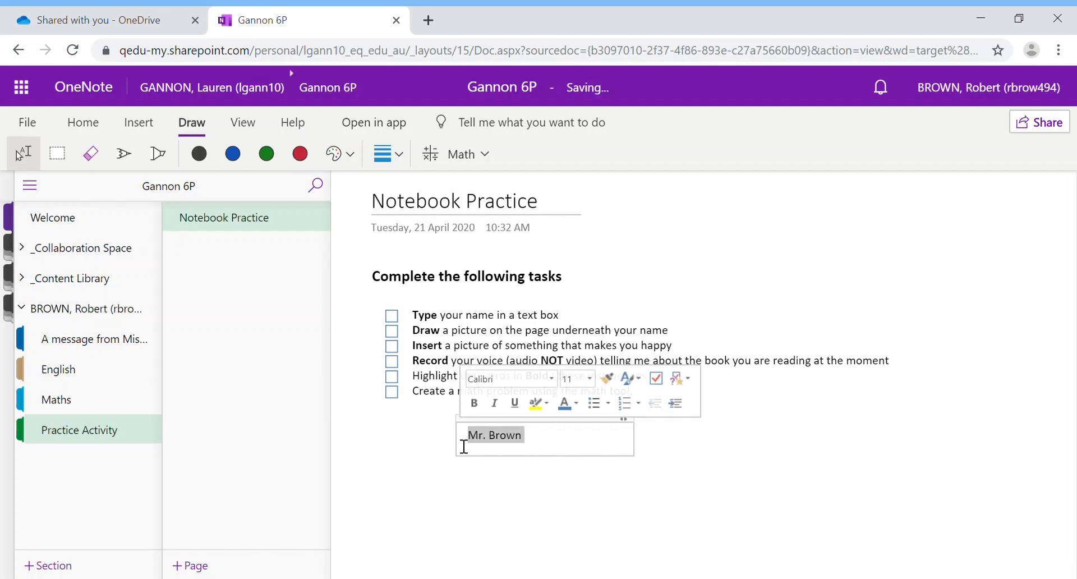
left_click(88, 124)
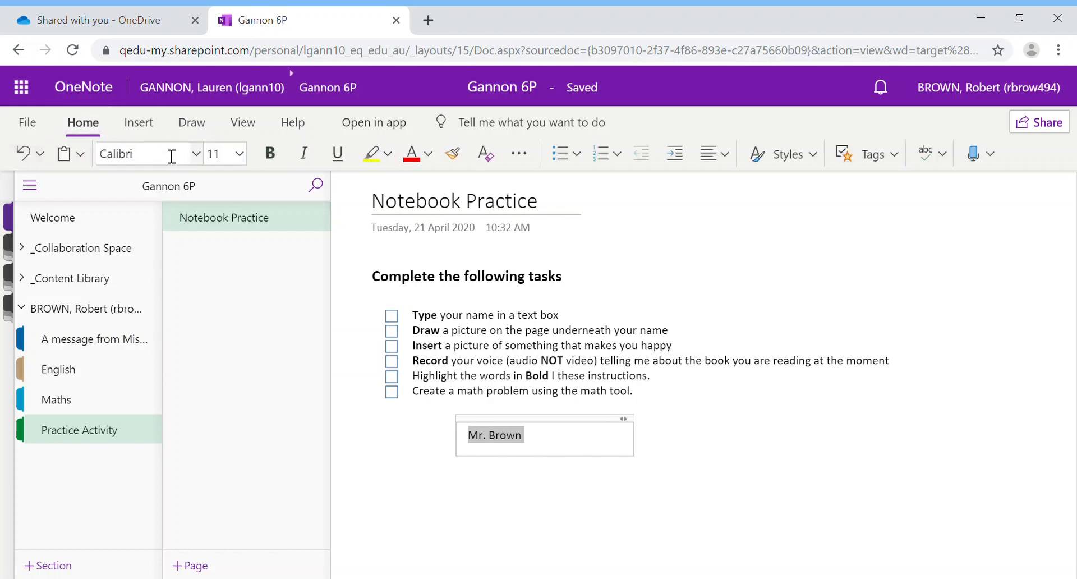
left_click(195, 155)
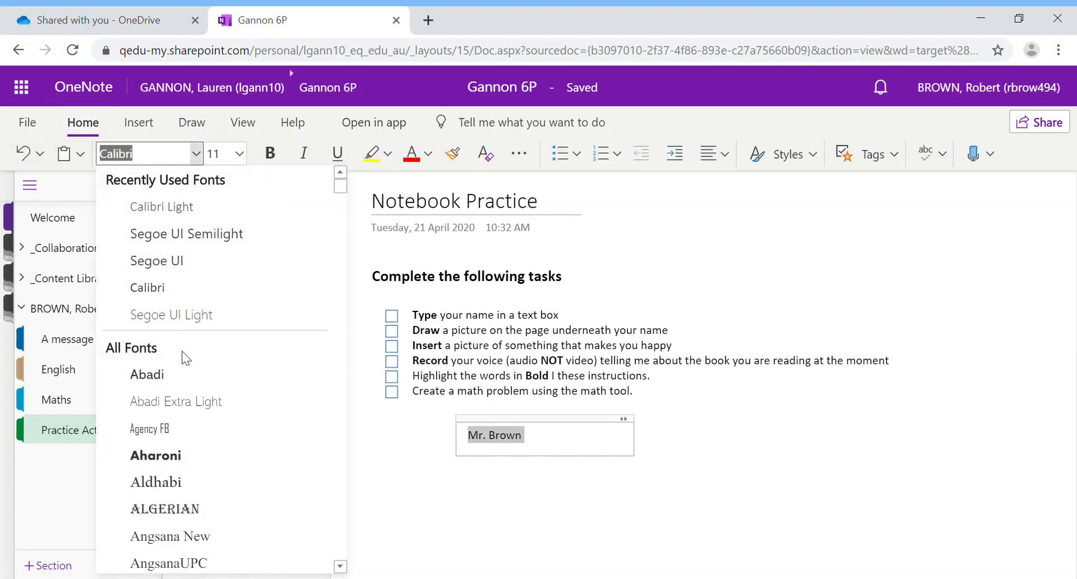
left_click(198, 456)
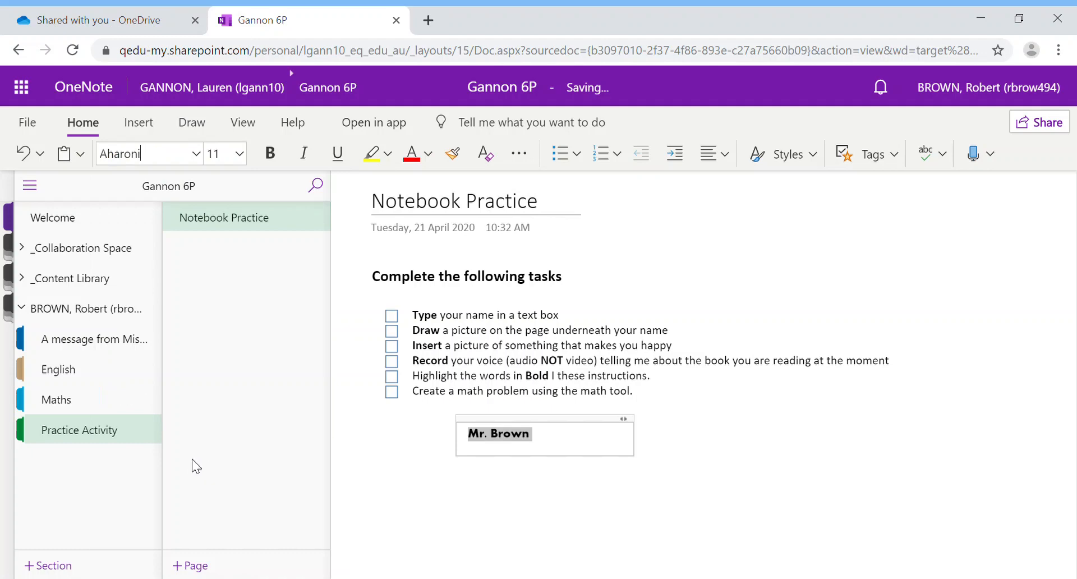
left_click(240, 154)
left_click(238, 477)
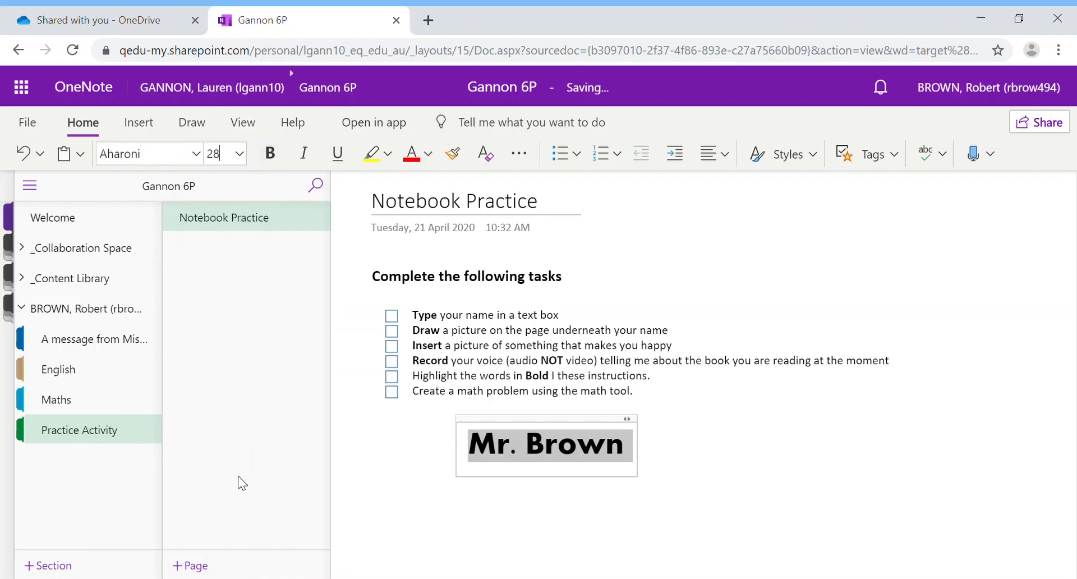
left_click(428, 153)
left_click(563, 439)
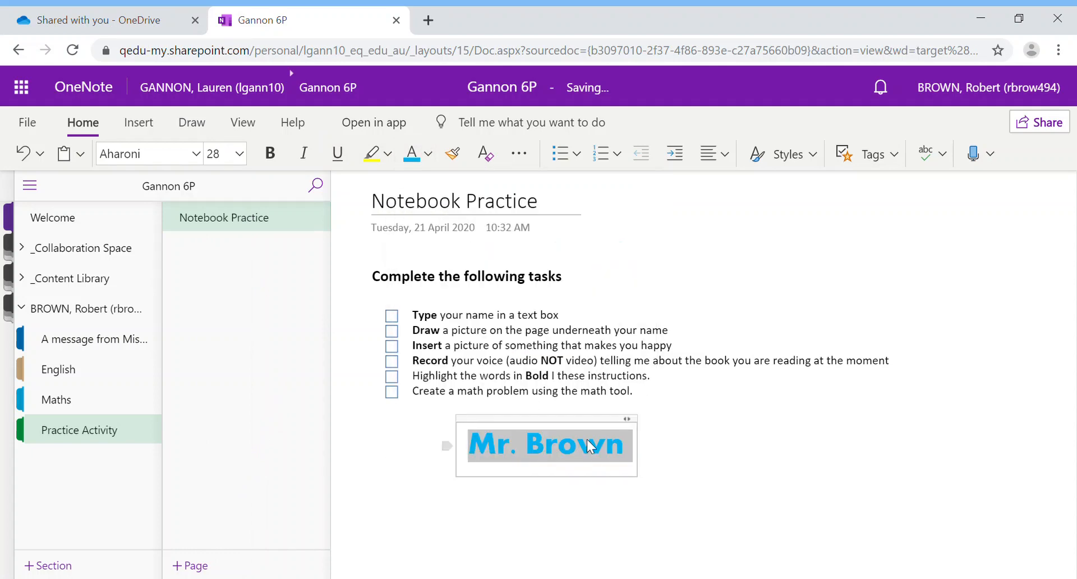
left_click(703, 444)
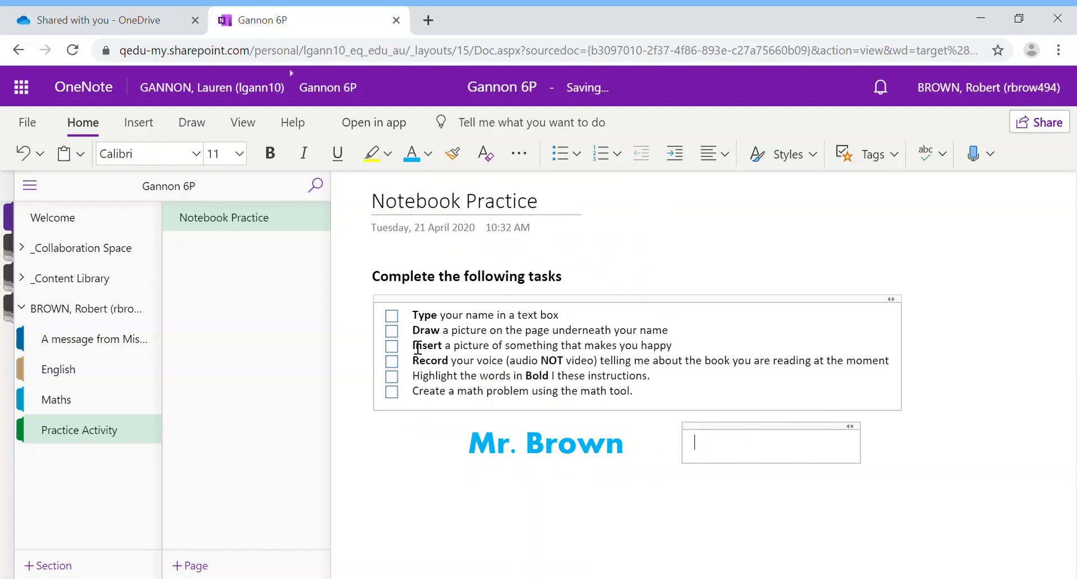
left_click(392, 317)
Step: Draw a face's eyes with pupils, nose and smiling mouth in pink pen underneath the name
left_click(196, 129)
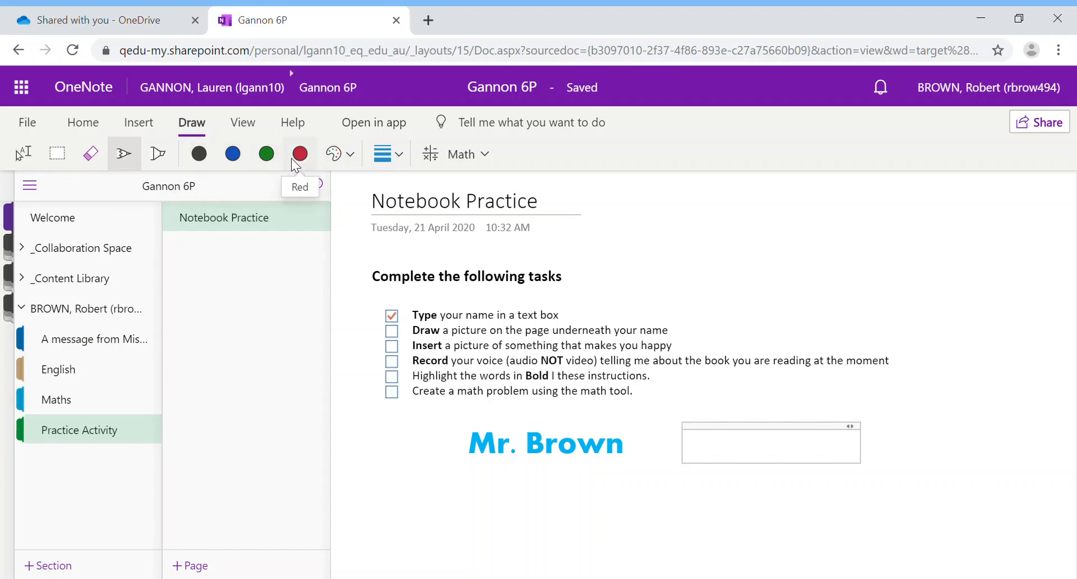
left_click(355, 154)
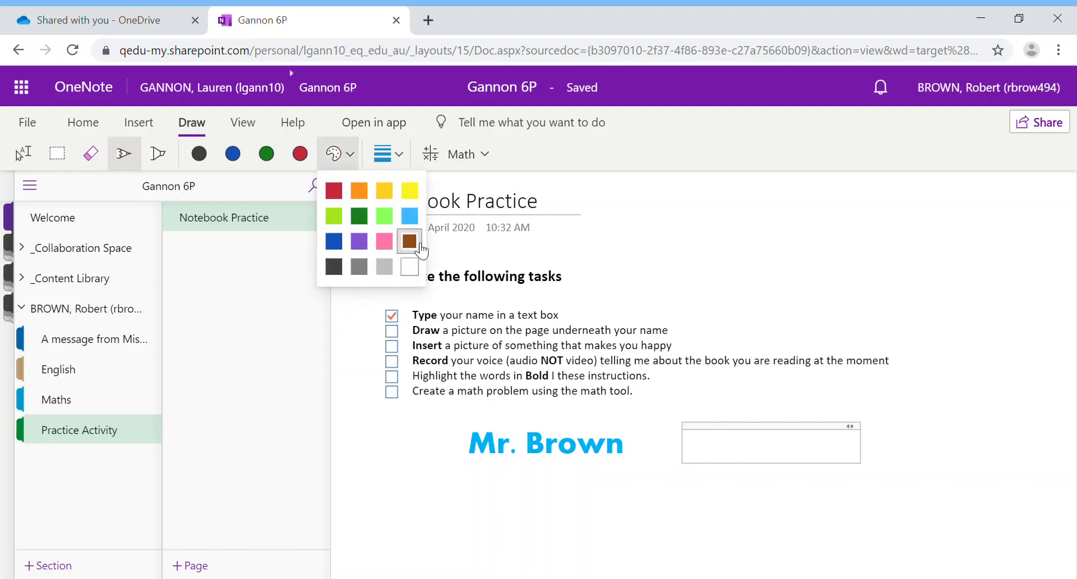
left_click(391, 242)
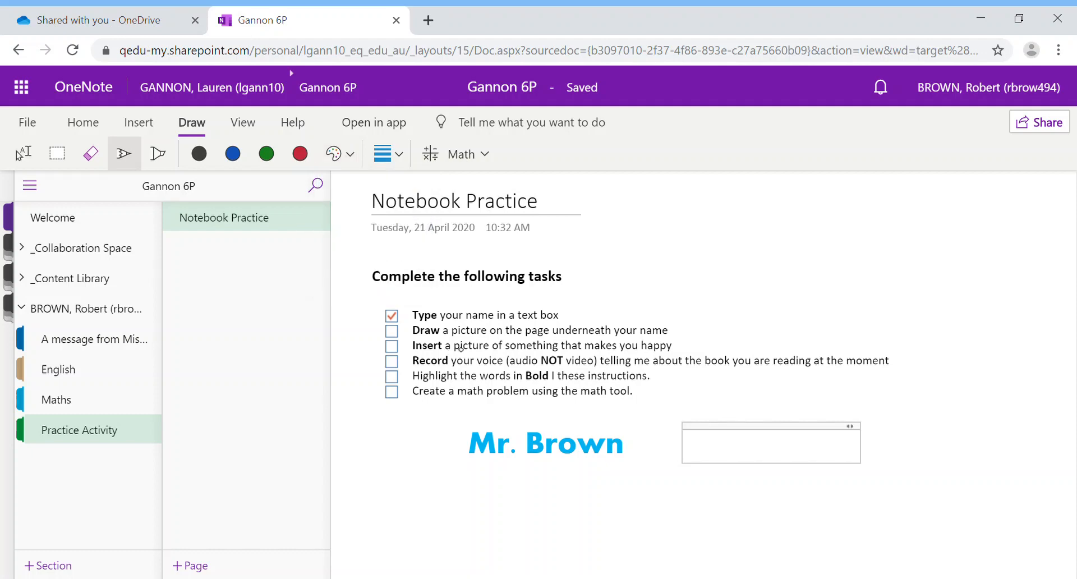
mouse_move(509, 492)
left_mouse_down()
mouse_move(493, 495)
mouse_move(497, 510)
mouse_move(505, 493)
mouse_move(542, 495)
mouse_move(550, 508)
mouse_move(558, 495)
mouse_move(517, 524)
mouse_move(531, 543)
mouse_move(526, 575)
mouse_move(545, 547)
left_mouse_up()
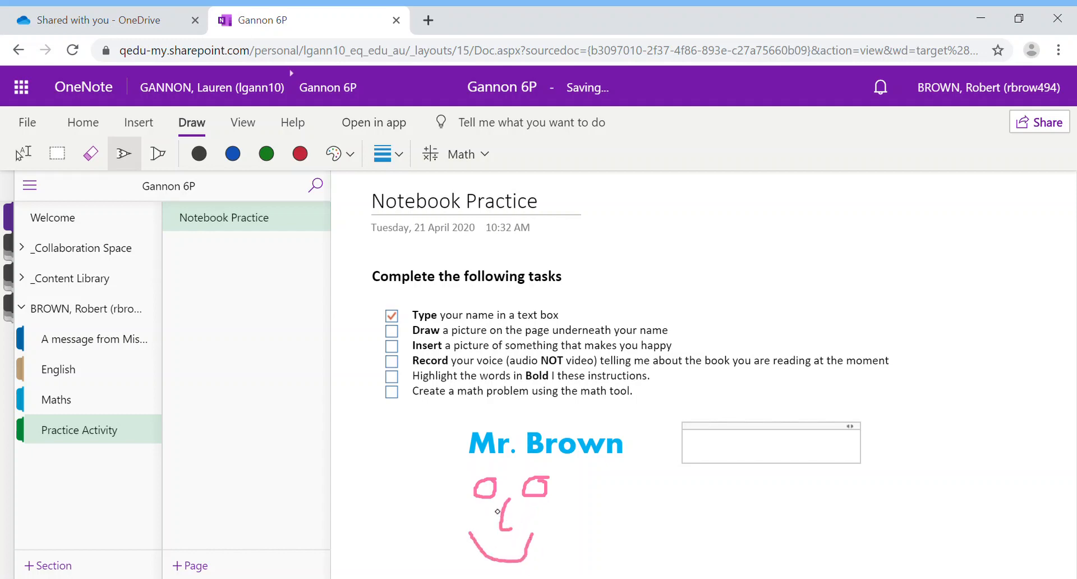
left_click_drag(498, 504, 551, 500)
Step: Draw wavy brown hair between the name and the pink eyes
left_click(343, 157)
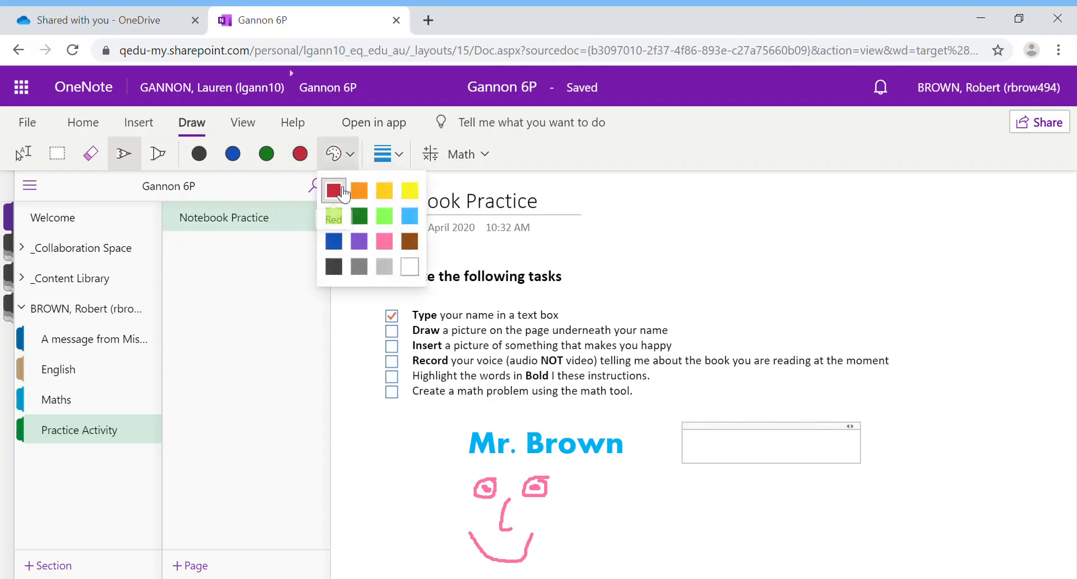
left_click(410, 241)
left_click_drag(470, 467, 589, 479)
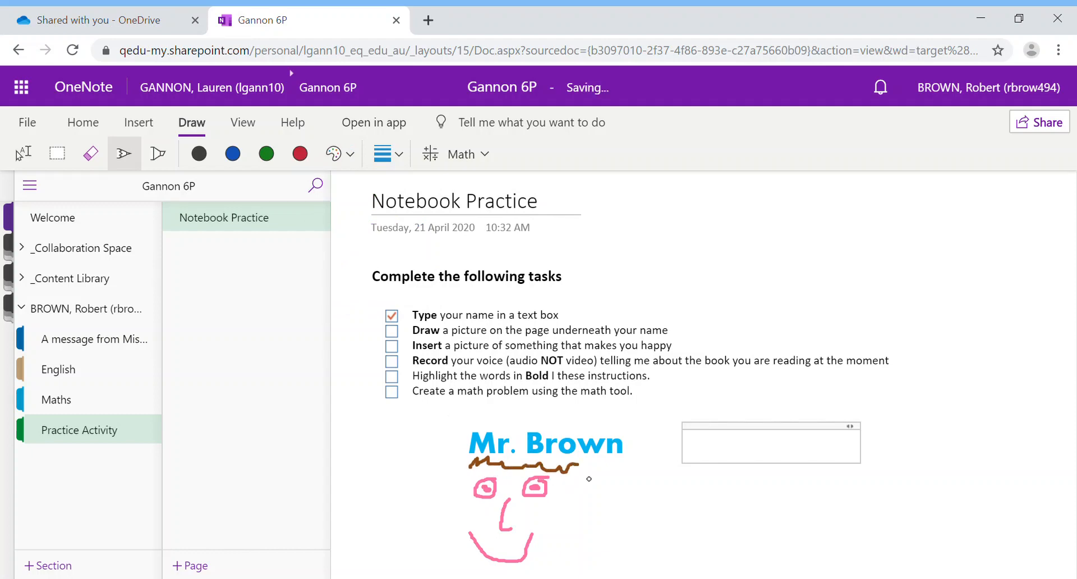
Step: Draw a light green outline around the face, and remove that outline with the eraser
left_click(335, 156)
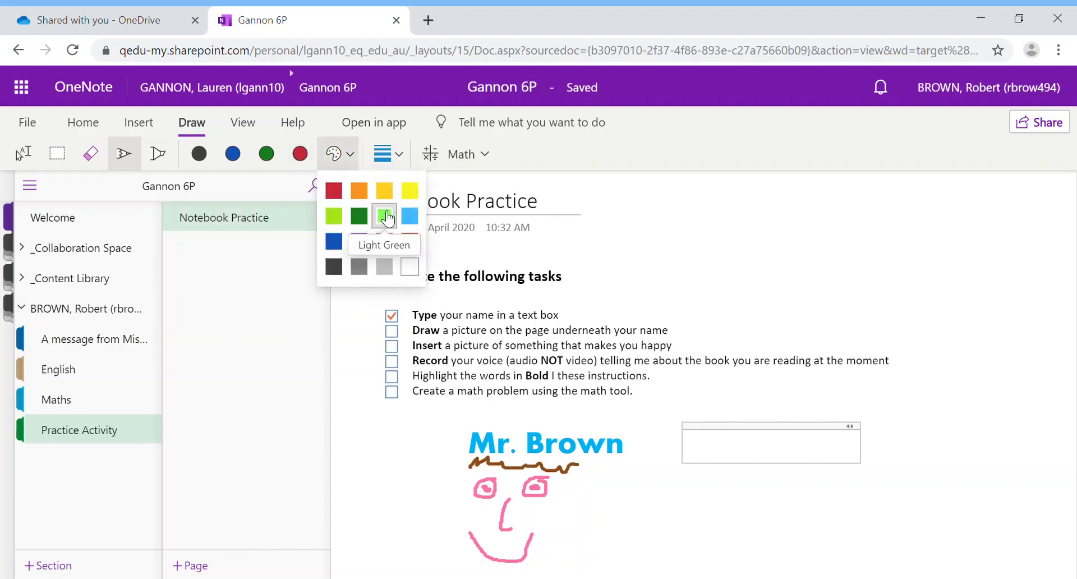
left_click(387, 218)
mouse_move(469, 469)
left_mouse_down()
mouse_move(463, 545)
mouse_move(498, 570)
mouse_move(547, 564)
mouse_move(578, 464)
left_mouse_up()
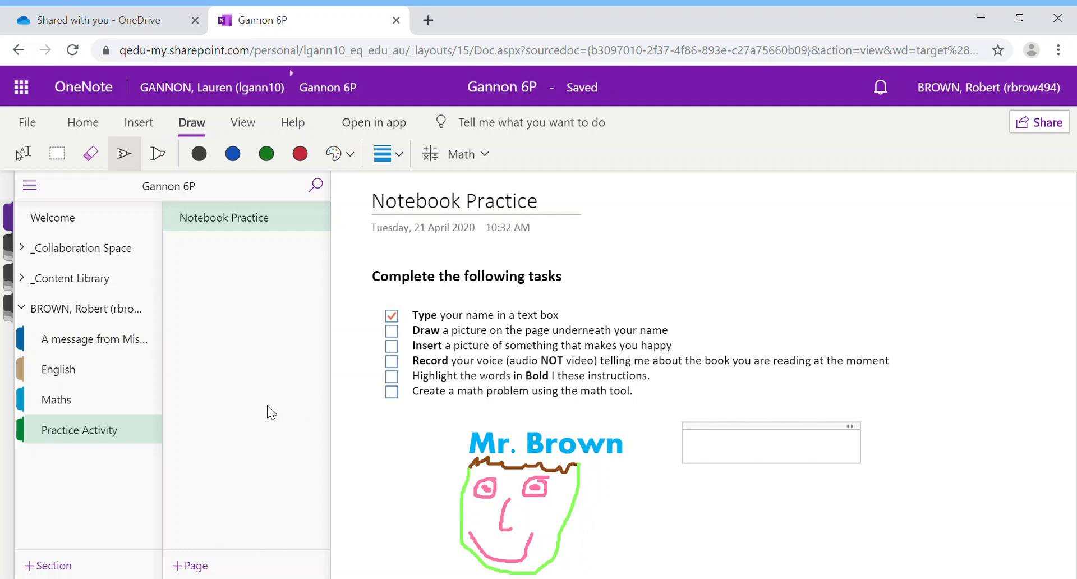
left_click(87, 159)
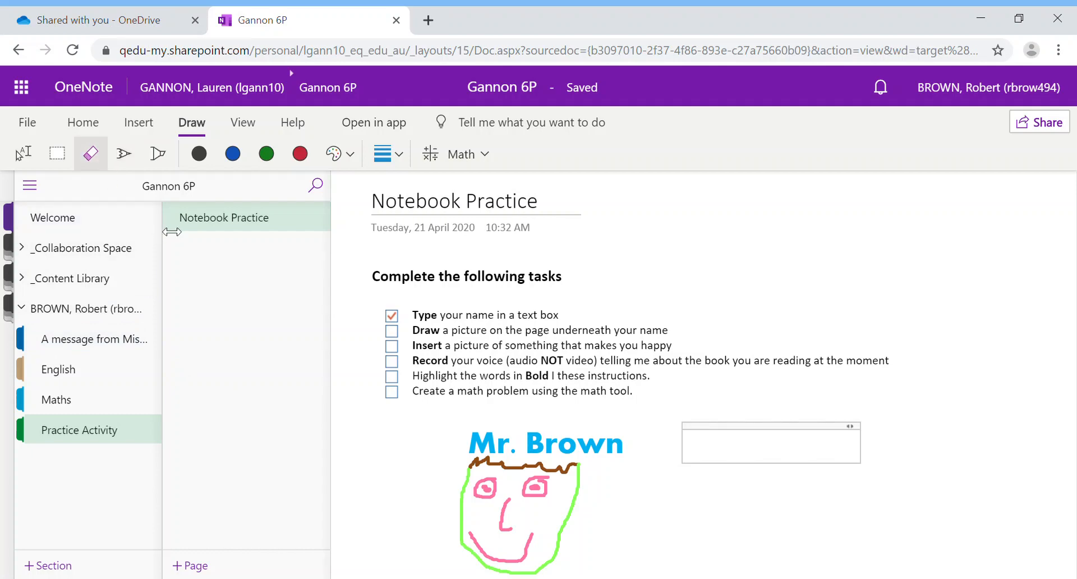
left_click_drag(460, 519, 469, 521)
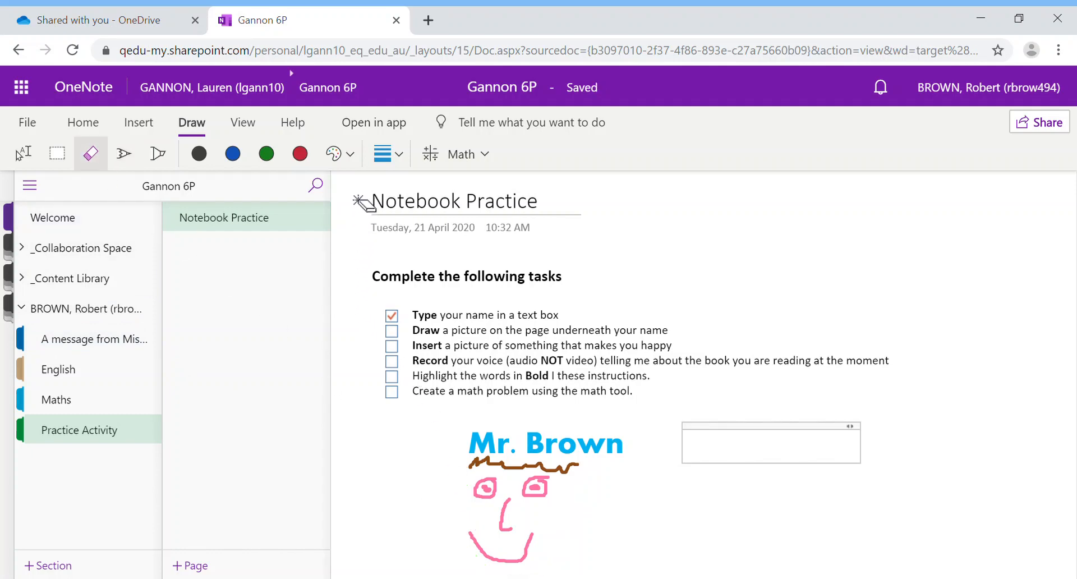
Step: Draw the face outline in pink pen and tick off the "Draw a picture on the page" task
left_click(122, 151)
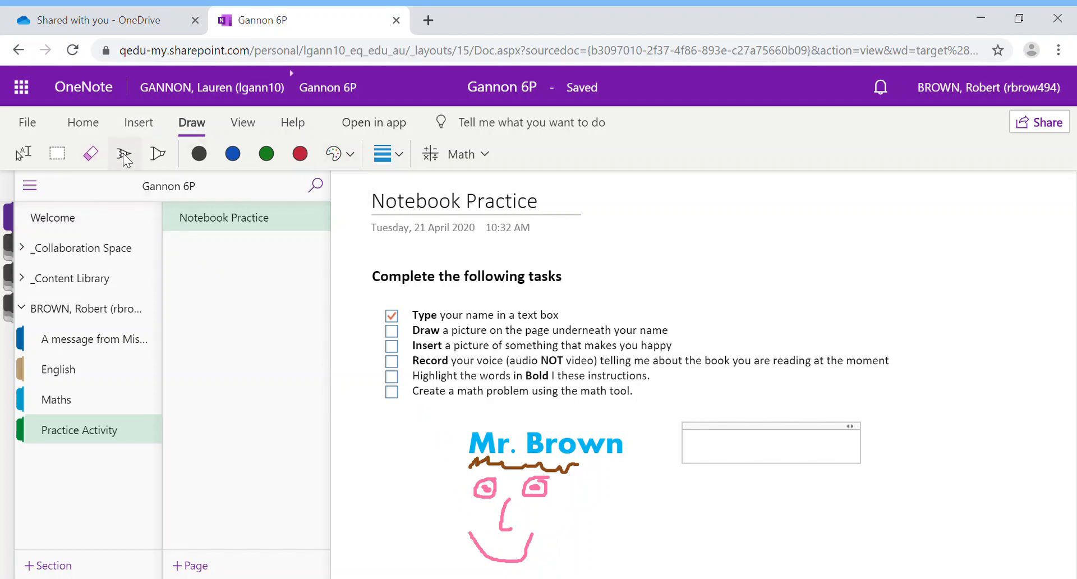
left_click(345, 154)
left_click(385, 242)
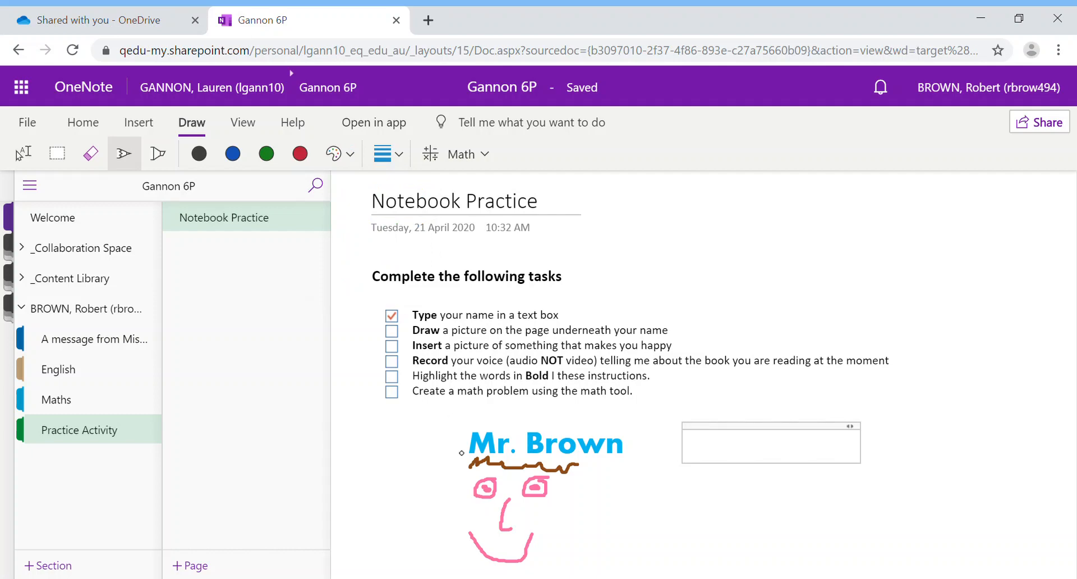
mouse_move(469, 468)
left_mouse_down()
mouse_move(448, 519)
mouse_move(459, 550)
mouse_move(490, 577)
mouse_move(533, 578)
mouse_move(579, 552)
mouse_move(594, 475)
left_mouse_up()
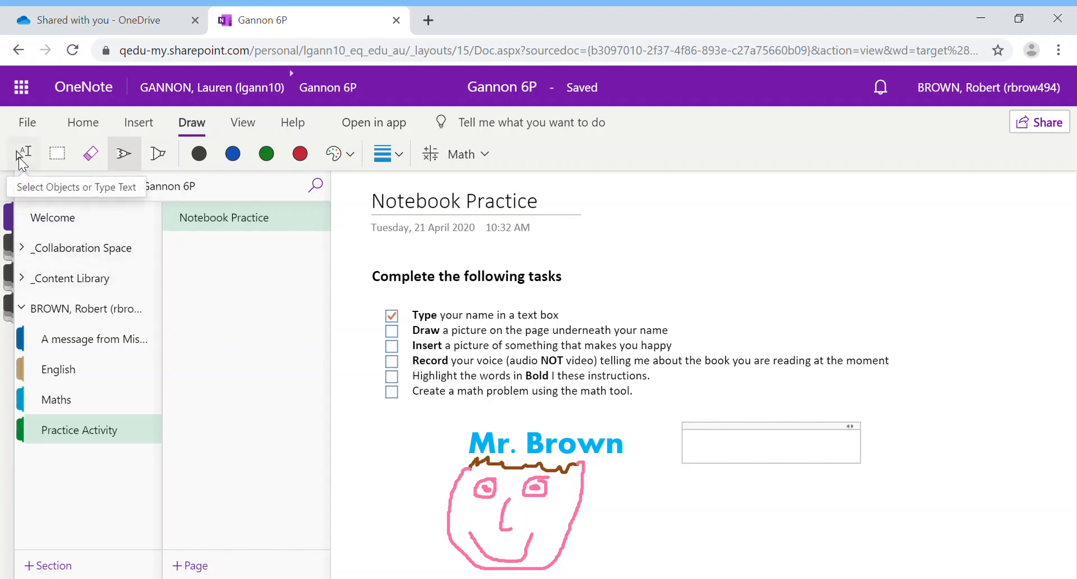
left_click(20, 157)
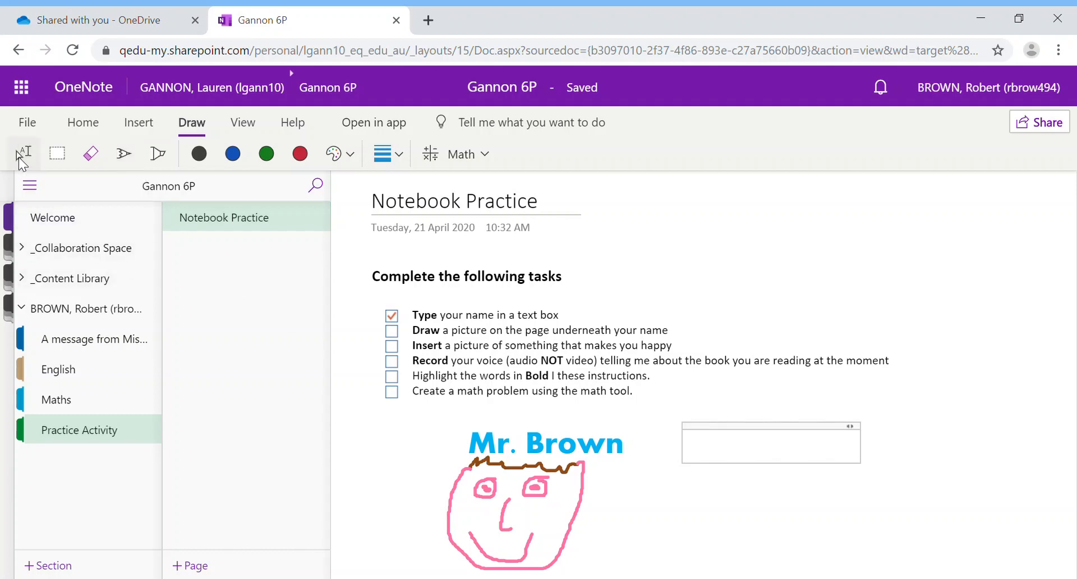
left_click(394, 331)
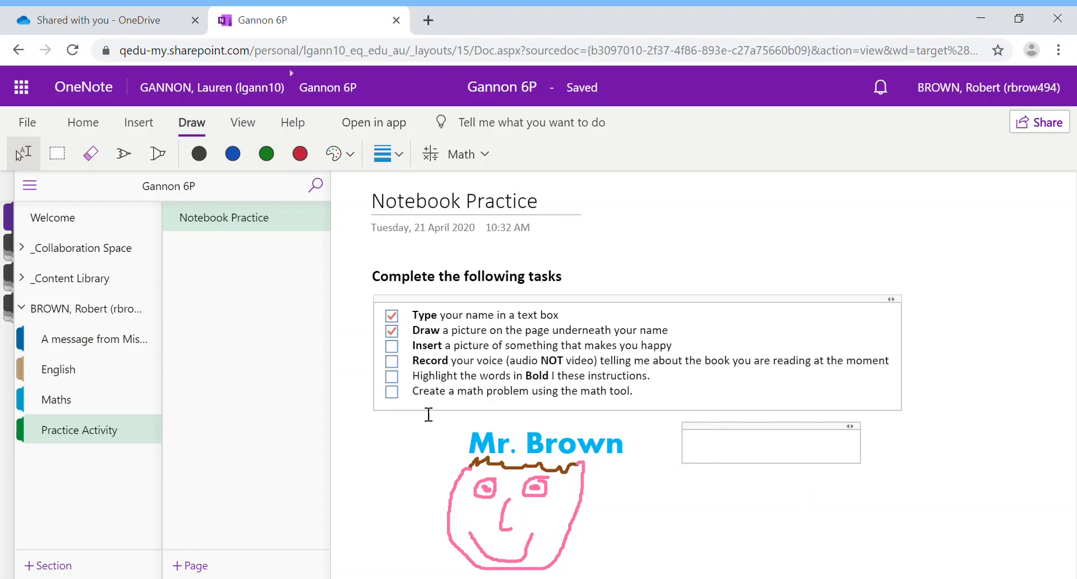
Step: Insert the picture file Lion King.PNG from the computer into the empty text box beside the name
left_click(141, 130)
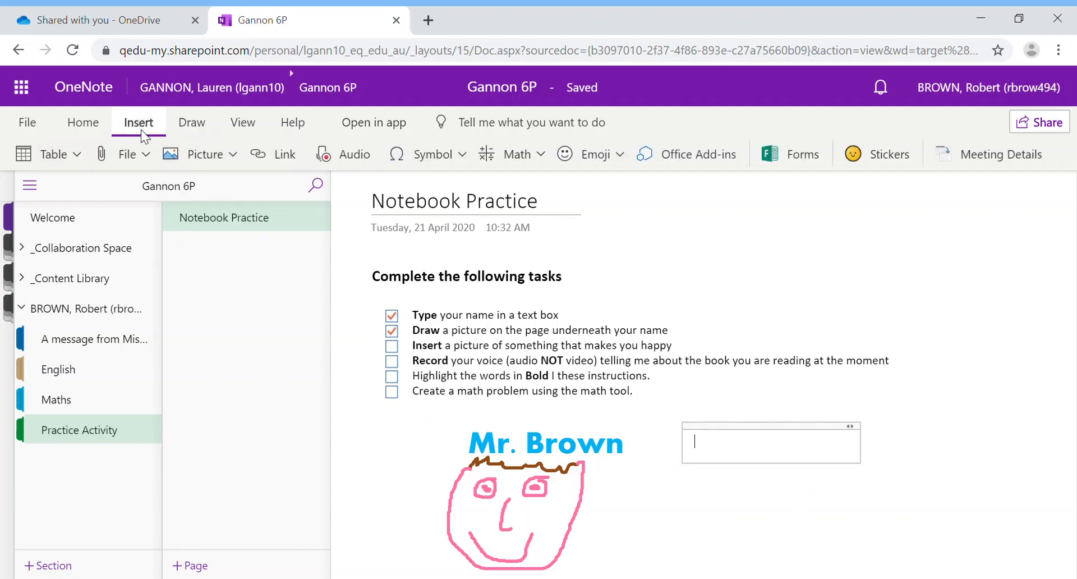
left_click(192, 156)
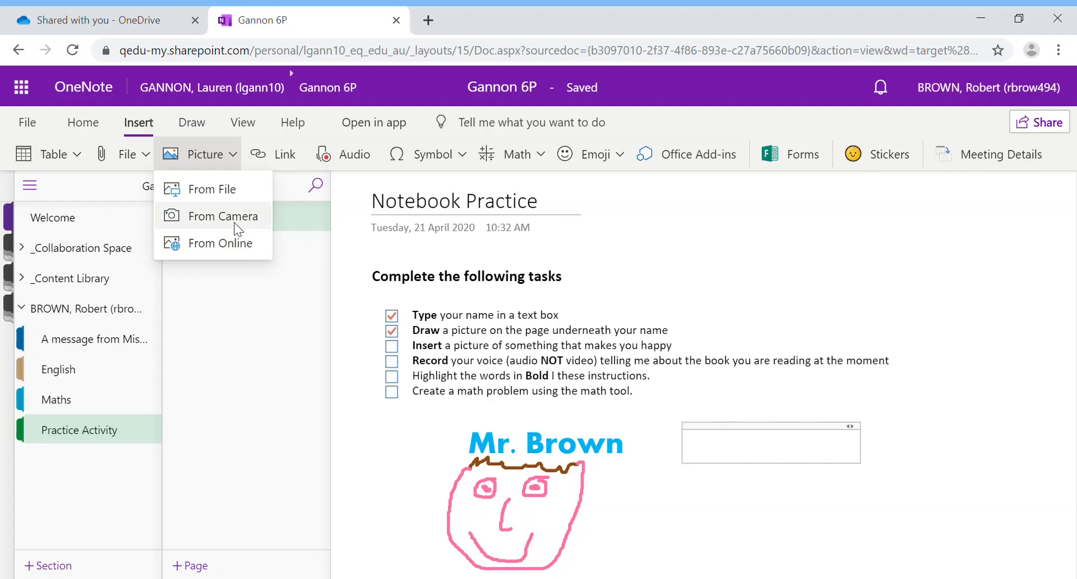
left_click(217, 190)
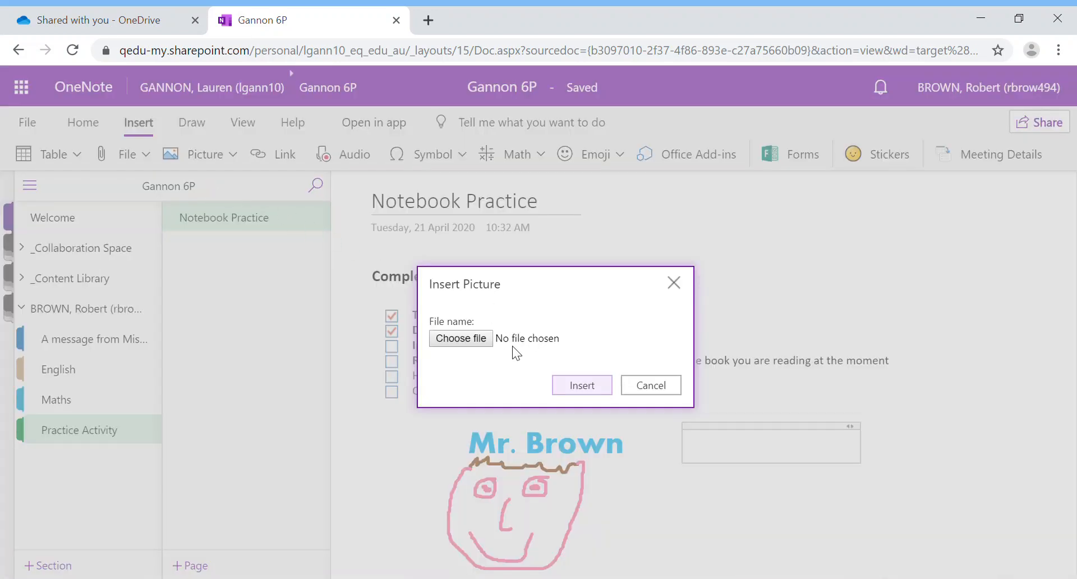
left_click(460, 339)
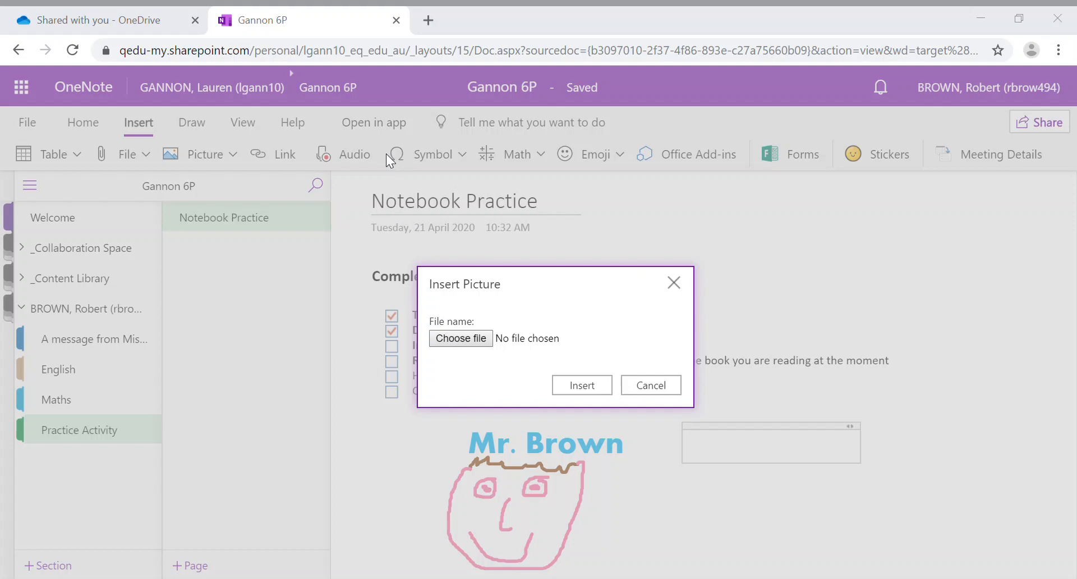
left_click(410, 389)
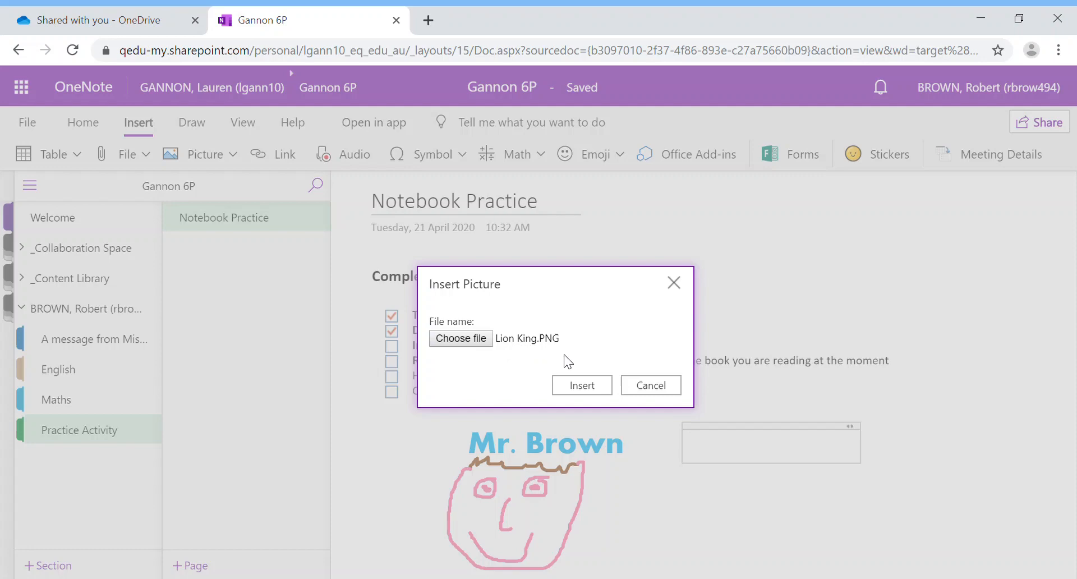
left_click(588, 389)
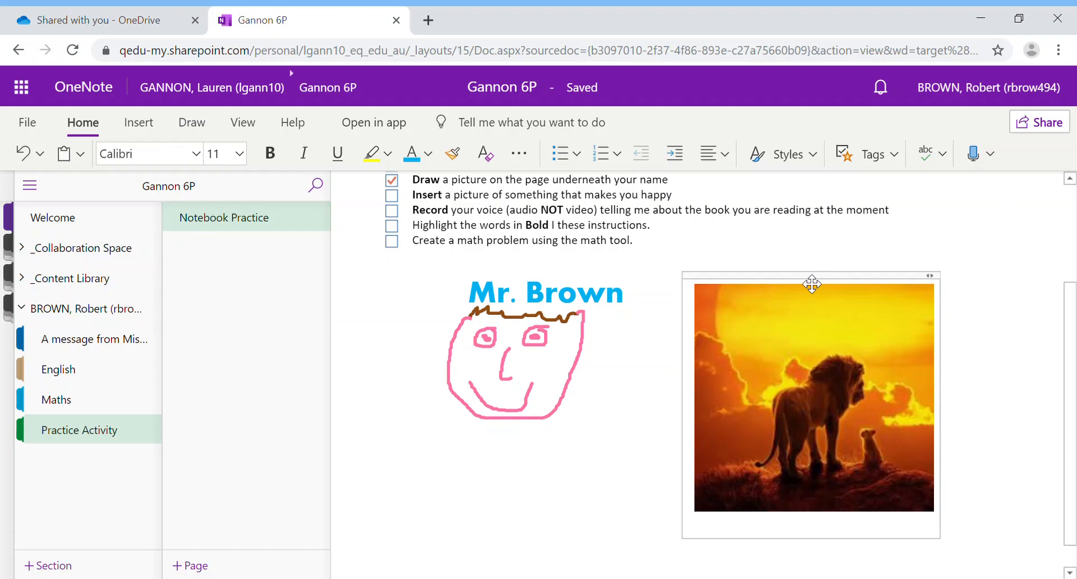
Step: Move the lion picture slightly up and to the left, and tick off the "Insert a picture" task
mouse_move(812, 284)
left_mouse_down()
mouse_move(801, 301)
mouse_move(573, 305)
mouse_move(622, 212)
mouse_move(793, 372)
mouse_move(808, 337)
left_mouse_up()
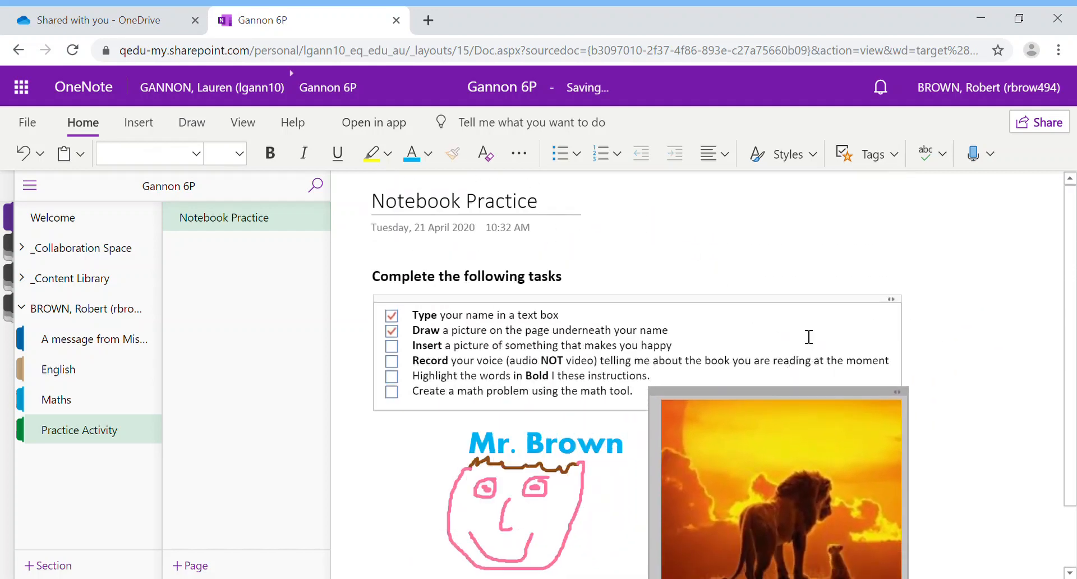
scroll(959, 471, "down", 1)
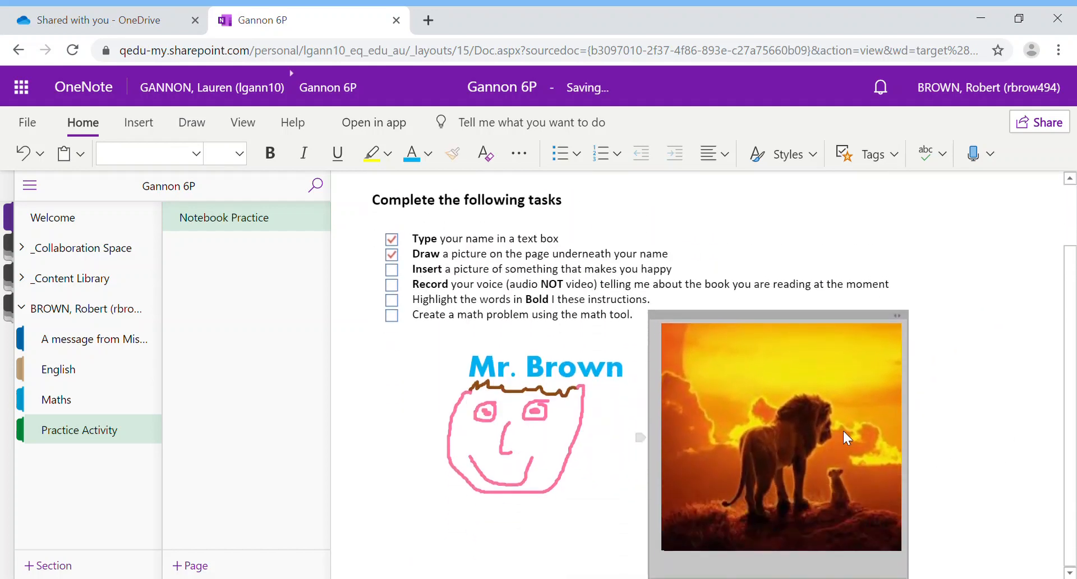
left_click(392, 270)
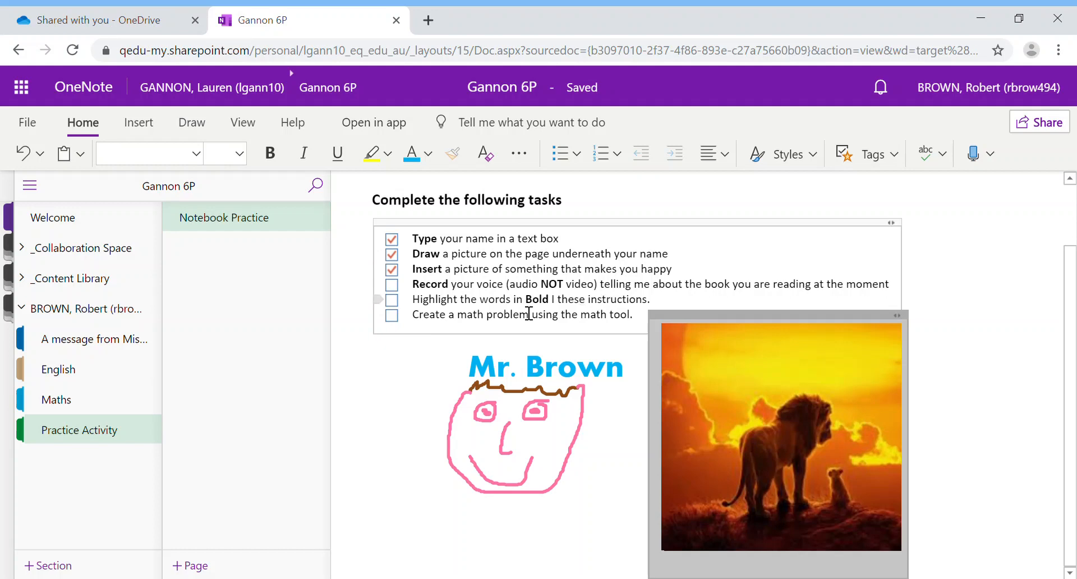
left_click(138, 124)
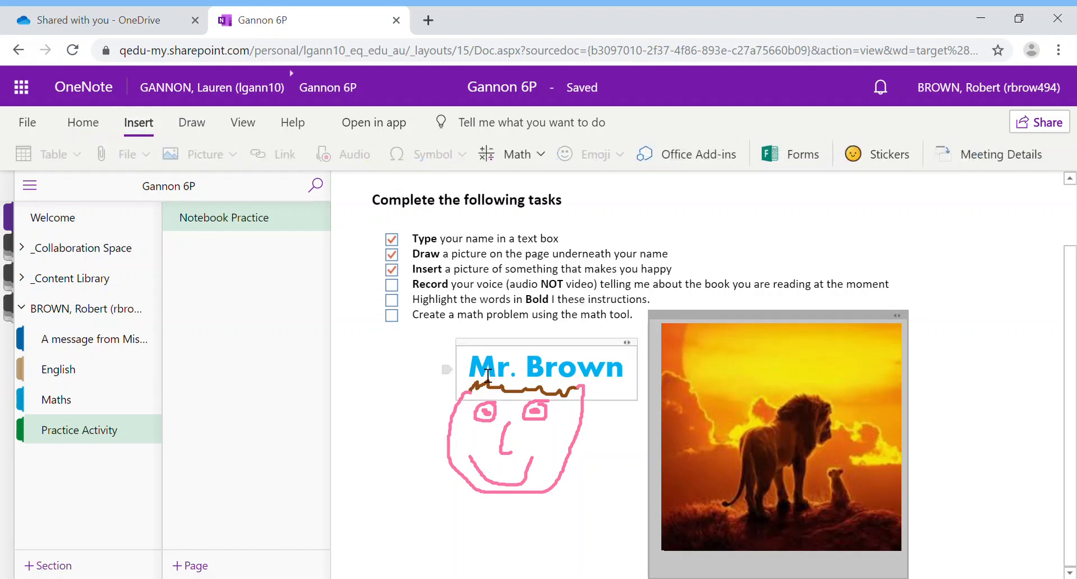
left_click(413, 399)
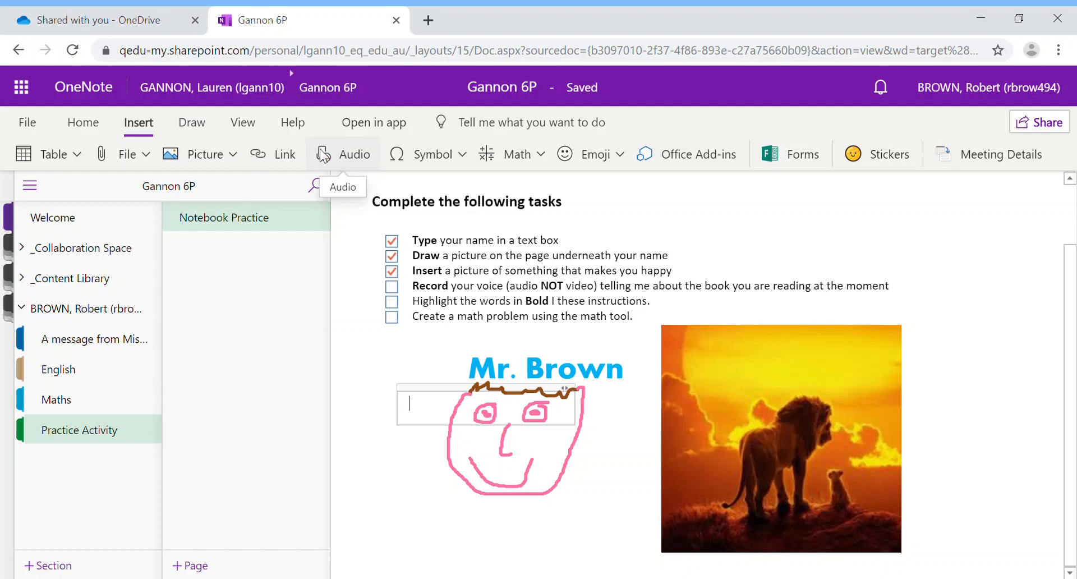
Step: Mark the bold words in the task list with the light green highlighter and tick off the "Highlight the words in Bold" task
left_click(202, 129)
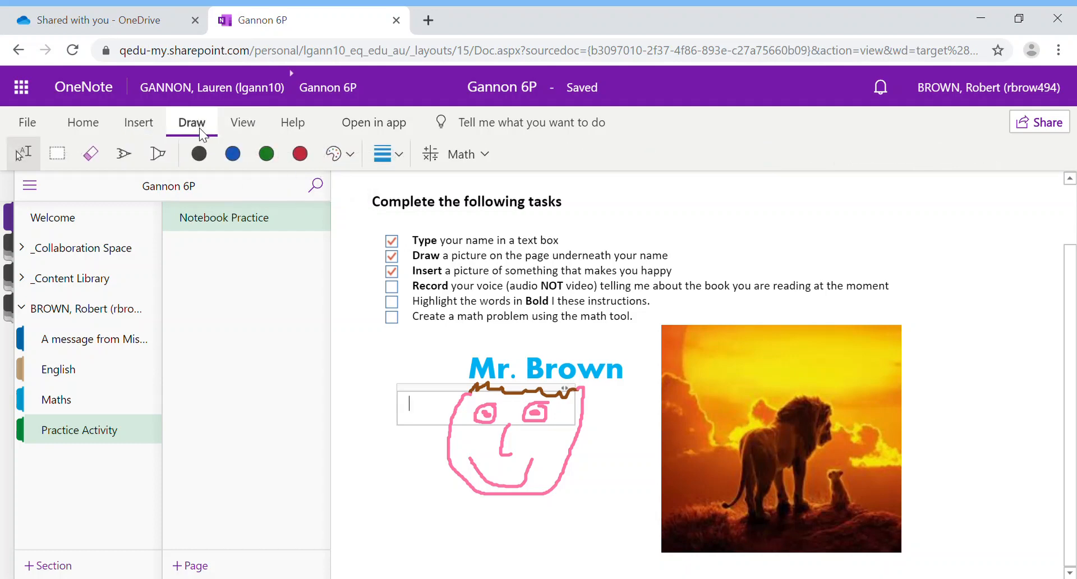
left_click(158, 157)
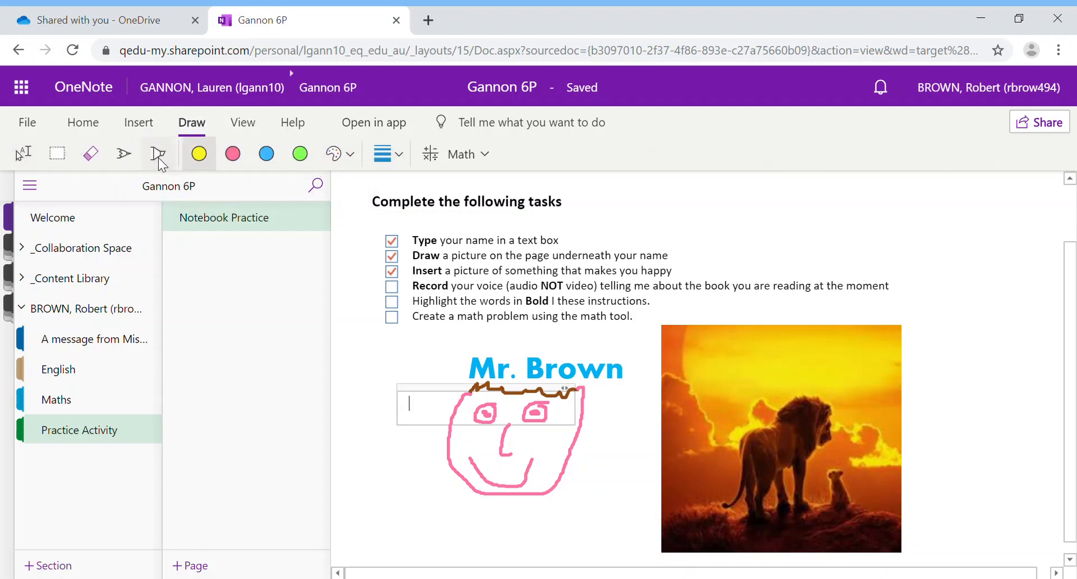
left_click(287, 158)
left_click(267, 156)
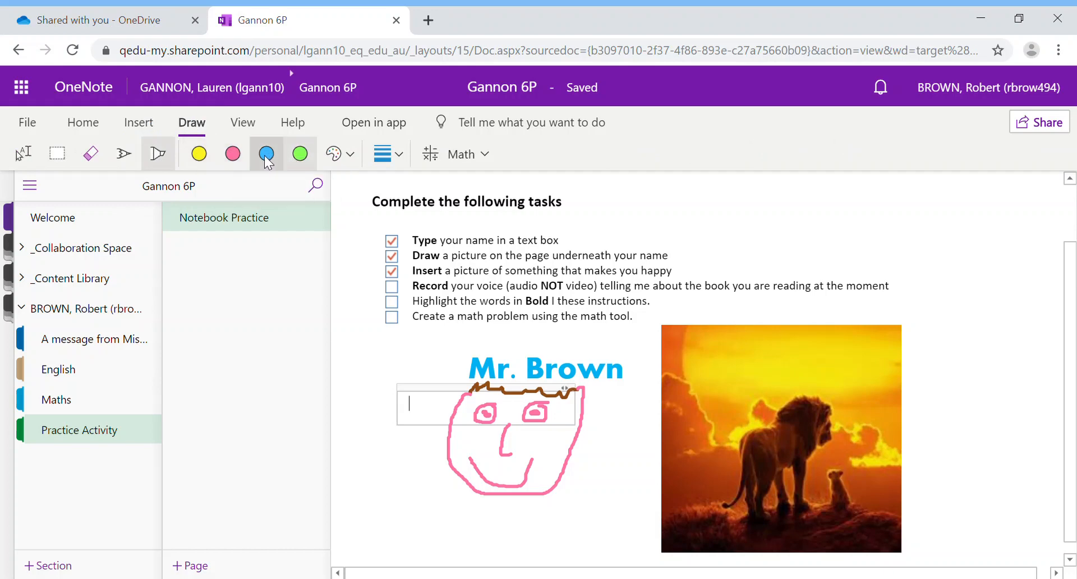
left_click(298, 153)
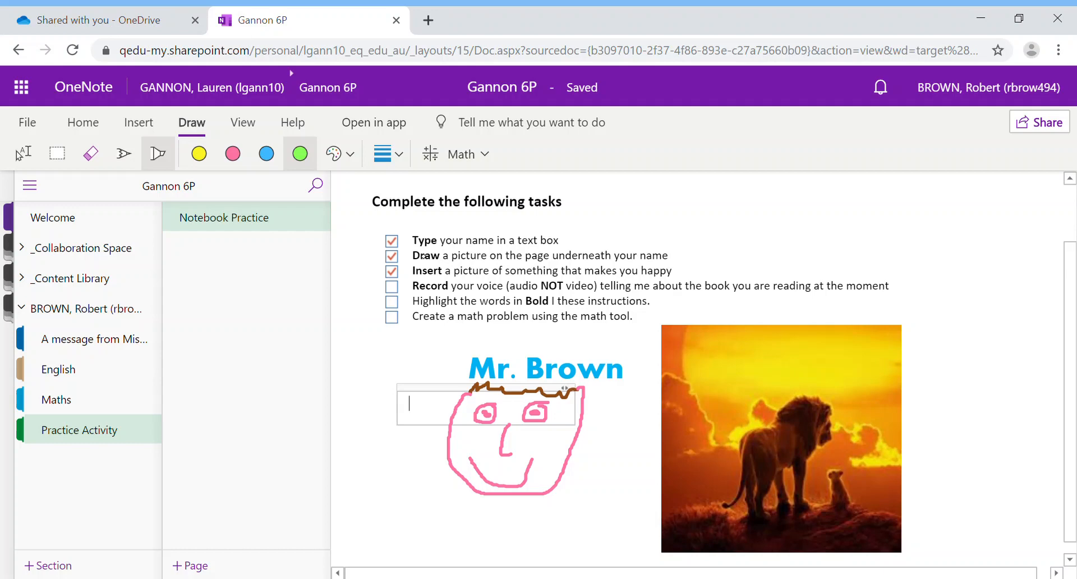
mouse_move(409, 240)
left_mouse_down()
mouse_move(447, 240)
mouse_move(415, 255)
mouse_move(454, 256)
mouse_move(419, 270)
mouse_move(446, 270)
mouse_move(436, 286)
mouse_move(456, 286)
left_mouse_up()
mouse_move(536, 285)
left_mouse_down()
mouse_move(572, 286)
mouse_move(549, 302)
left_mouse_up()
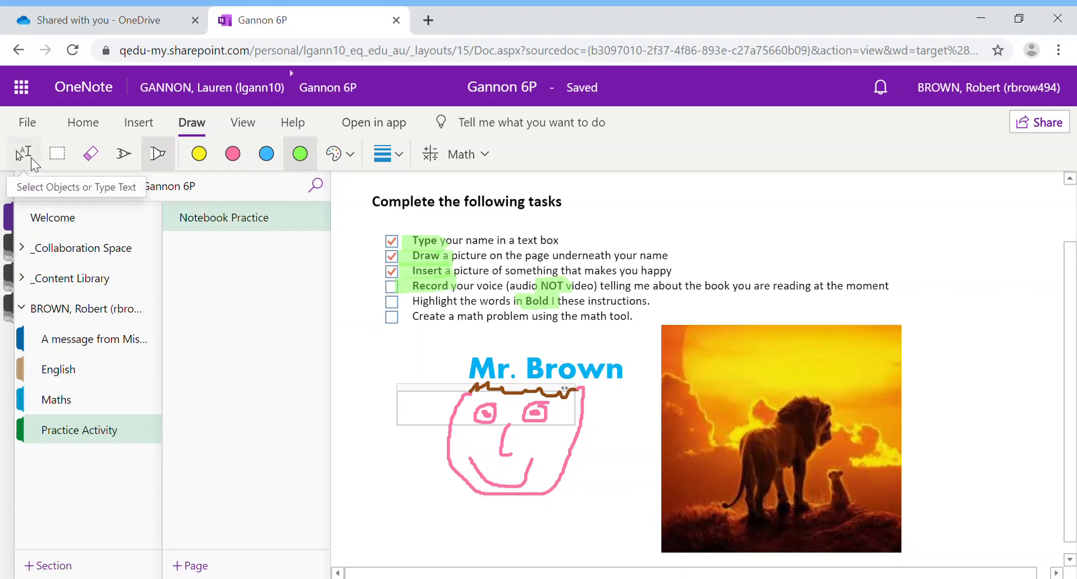
left_click(31, 157)
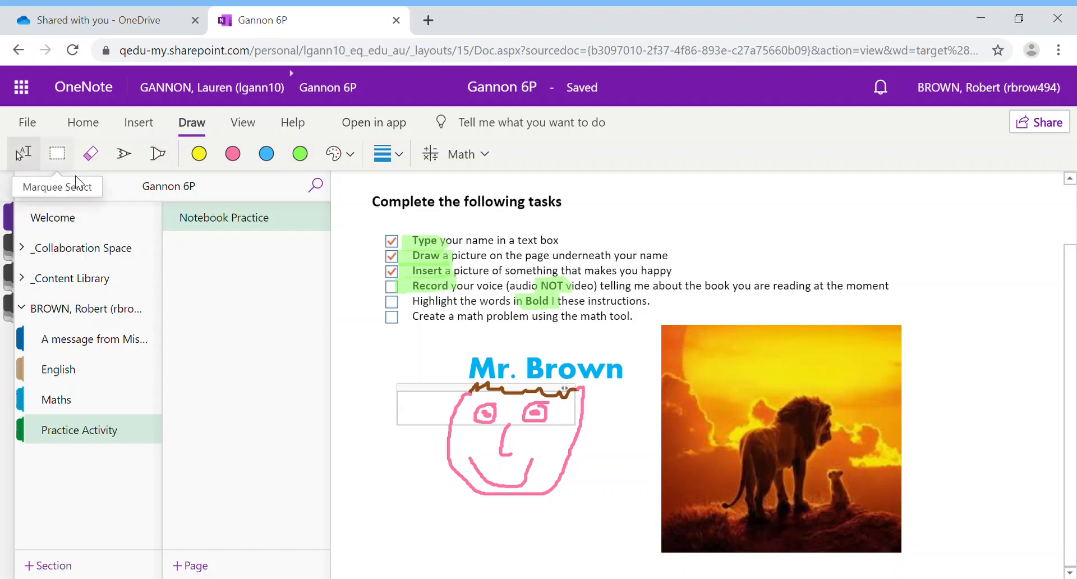
left_click(392, 304)
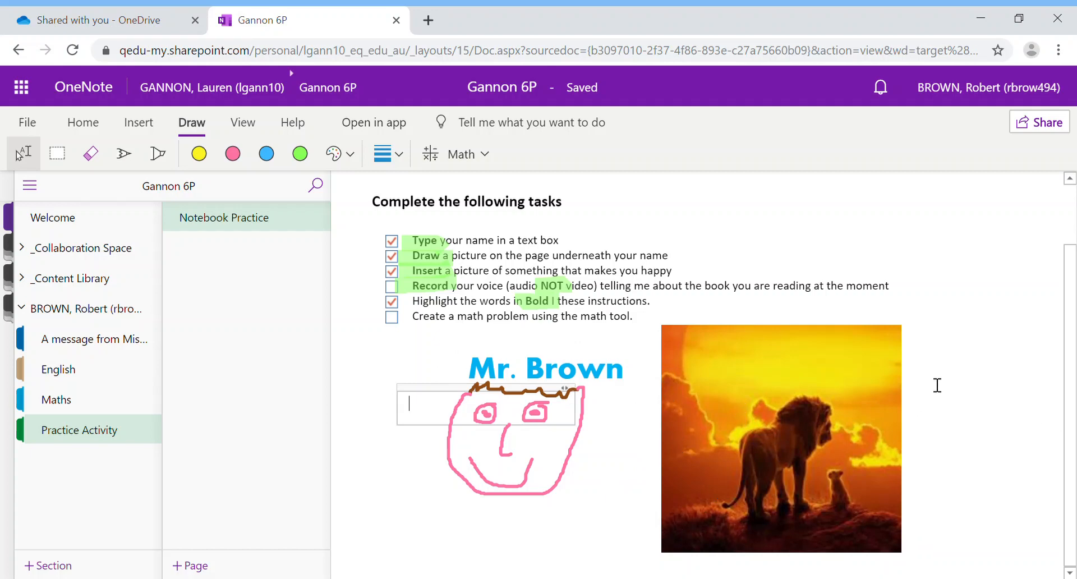
Step: Handwrite the equation 2 + 2 = 4 in black pen underneath the drawn face
left_click(122, 154)
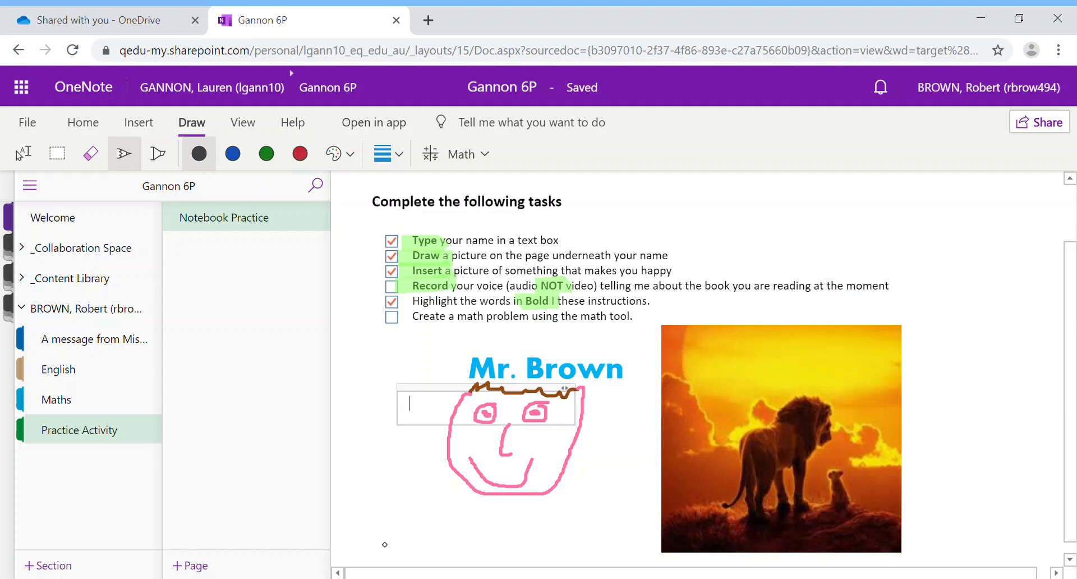
mouse_move(377, 521)
left_mouse_down()
mouse_move(371, 531)
mouse_move(404, 554)
mouse_move(387, 573)
mouse_move(436, 564)
mouse_move(445, 544)
mouse_move(489, 546)
mouse_move(473, 563)
mouse_move(501, 560)
left_mouse_up()
mouse_move(529, 523)
left_mouse_down()
mouse_move(561, 519)
mouse_move(561, 537)
left_mouse_up()
mouse_move(586, 489)
left_mouse_down()
mouse_move(587, 548)
mouse_move(639, 542)
mouse_move(617, 566)
left_mouse_up()
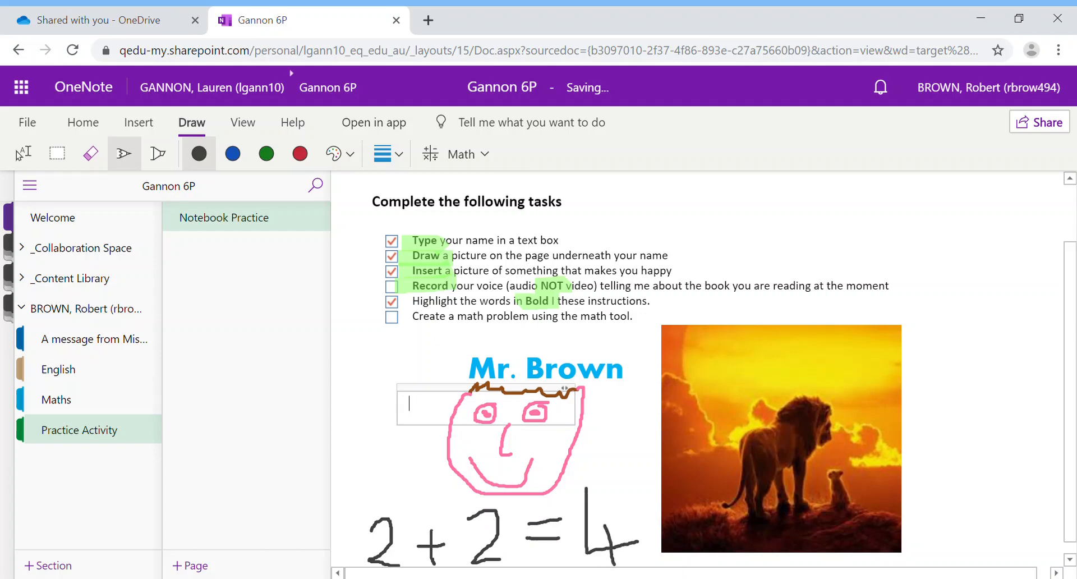
scroll(550, 525, "down", 1)
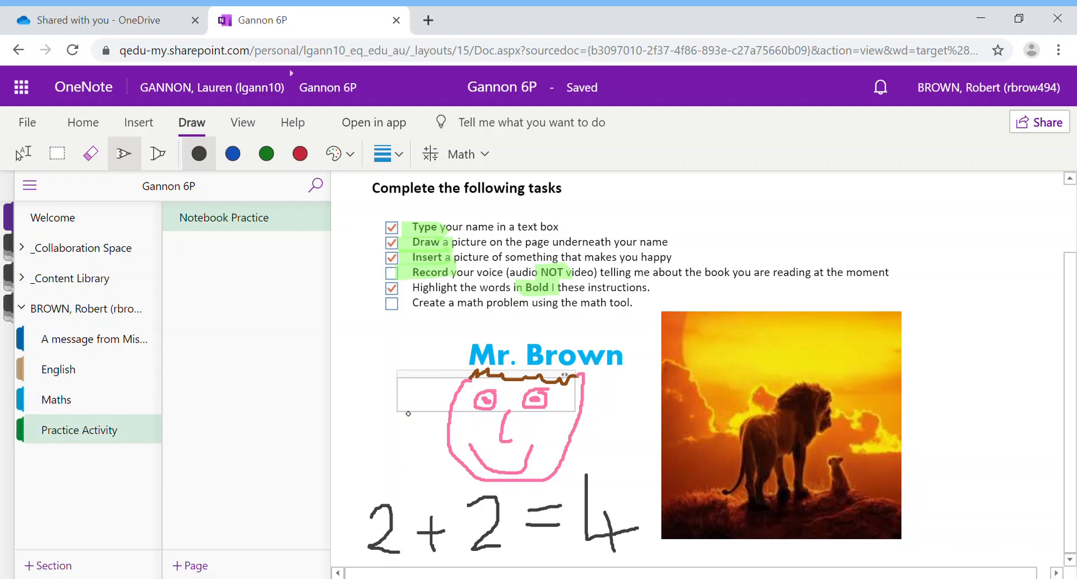
Step: Select the whole handwritten equation and convert it to typed math with Ink to Math
left_click(55, 153)
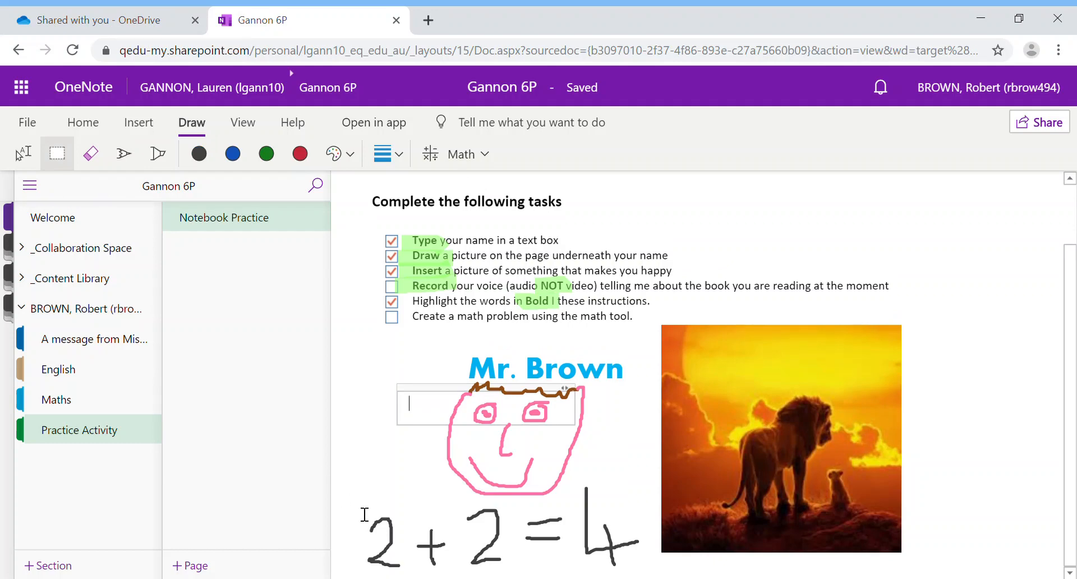
left_click_drag(364, 512, 654, 574)
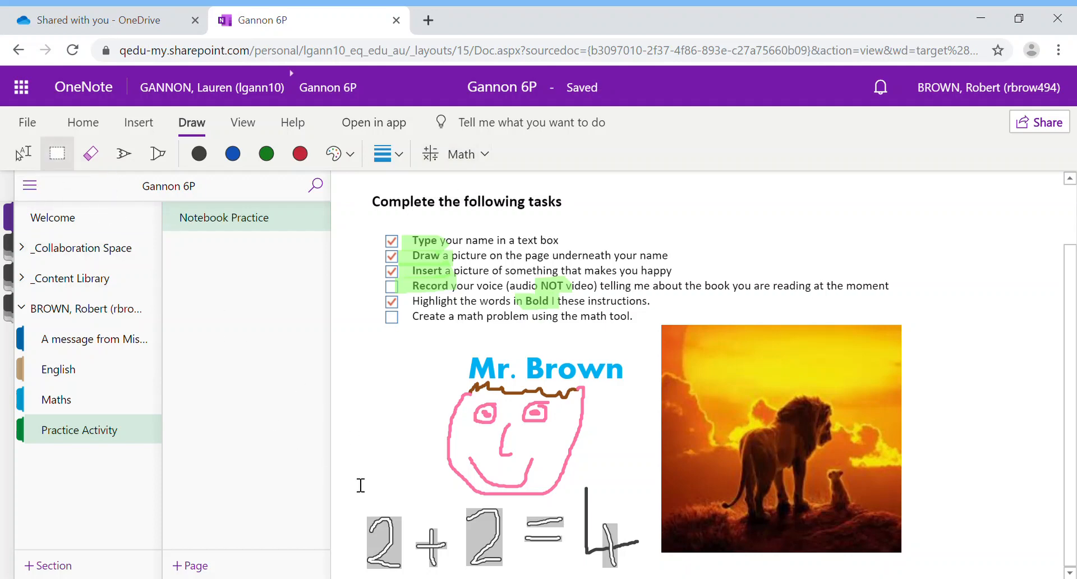
left_click_drag(352, 478, 608, 577)
left_click(633, 553)
mouse_move(395, 496)
left_mouse_down()
mouse_move(633, 576)
mouse_move(541, 534)
mouse_move(354, 485)
left_mouse_up()
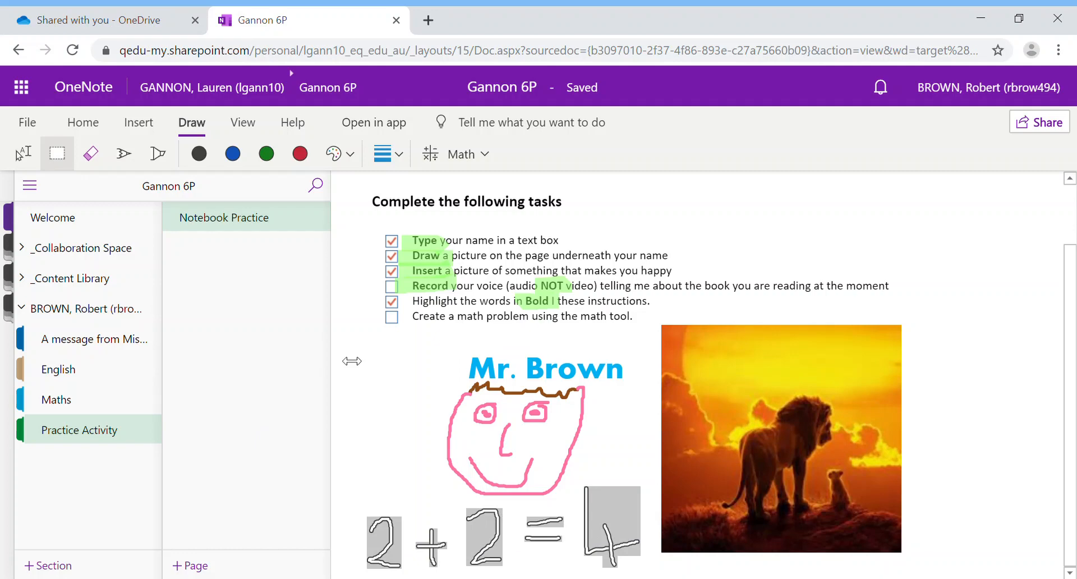
left_click(460, 153)
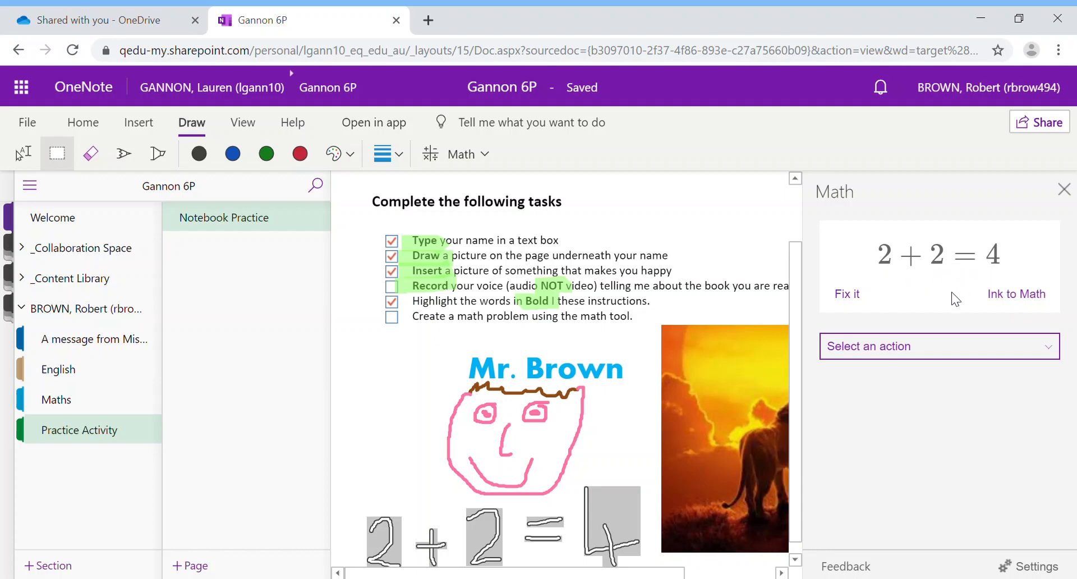
left_click(1015, 293)
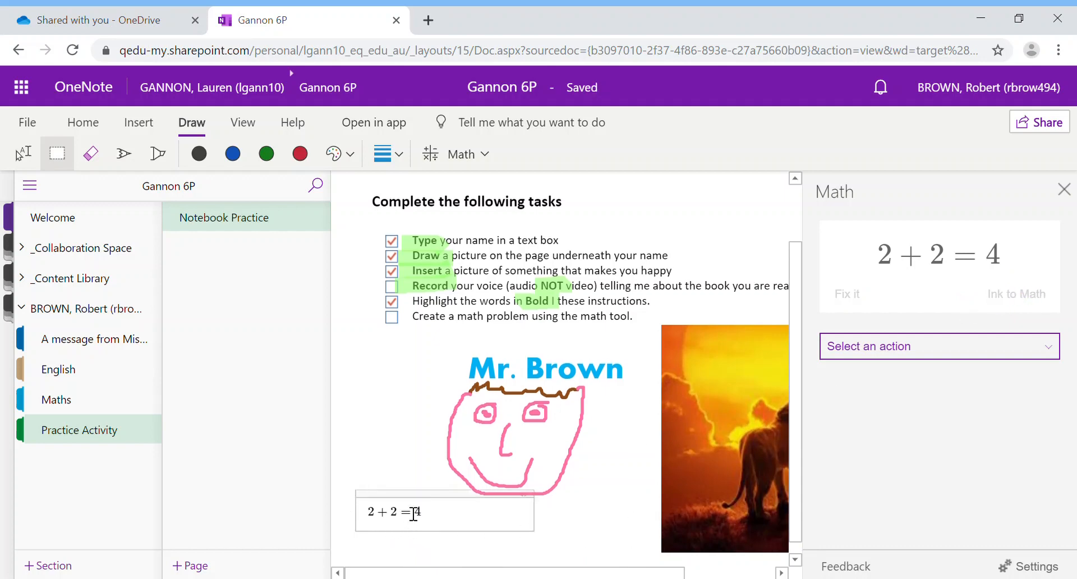
Step: Move the typed equation slightly right and down beneath the face, and tick off the "Create a math problem" task
left_click_drag(415, 506, 486, 324)
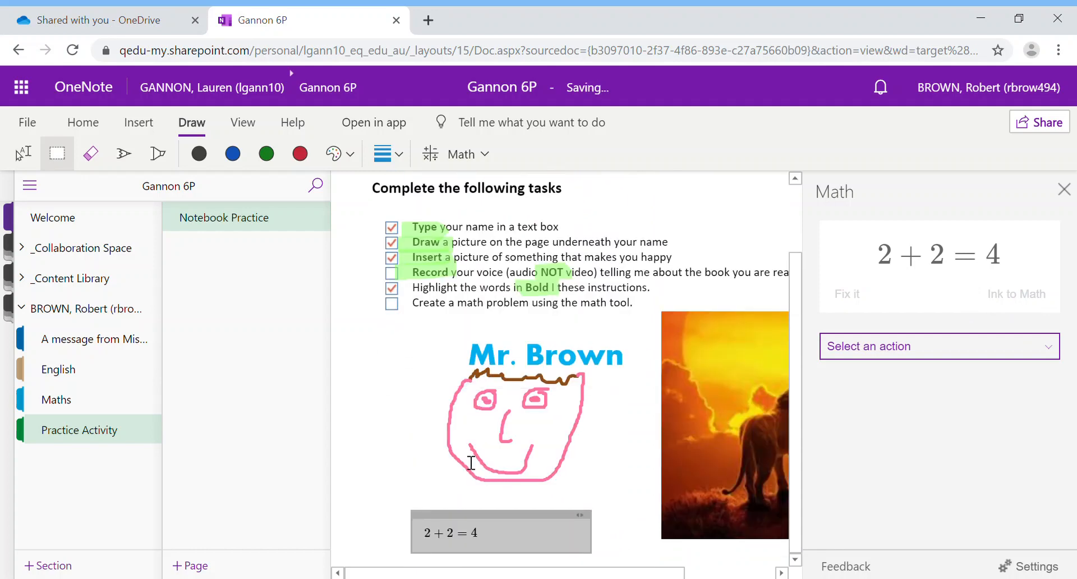
left_click(25, 159)
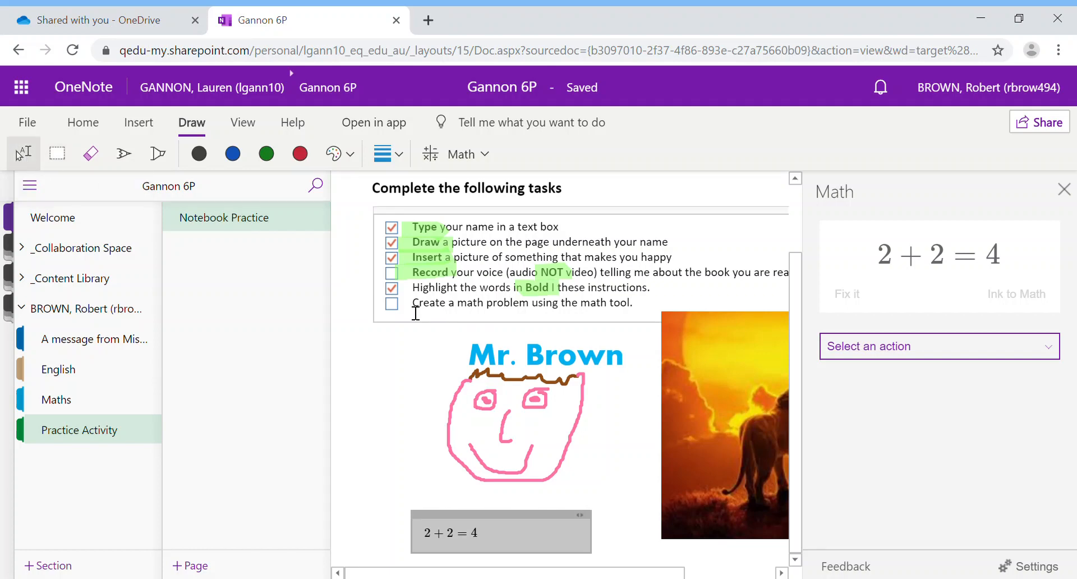
left_click(391, 303)
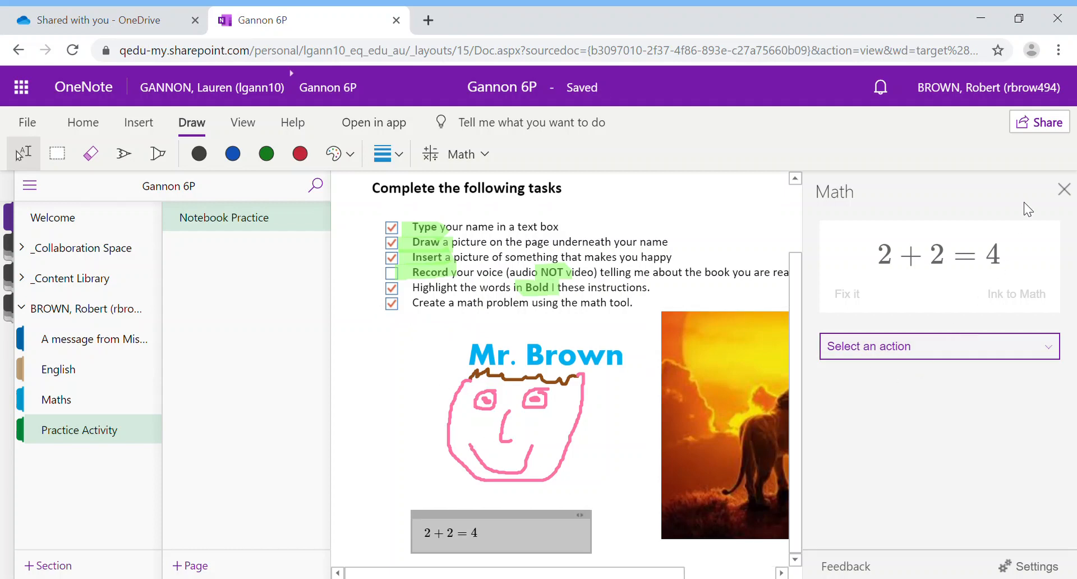
left_click(1064, 191)
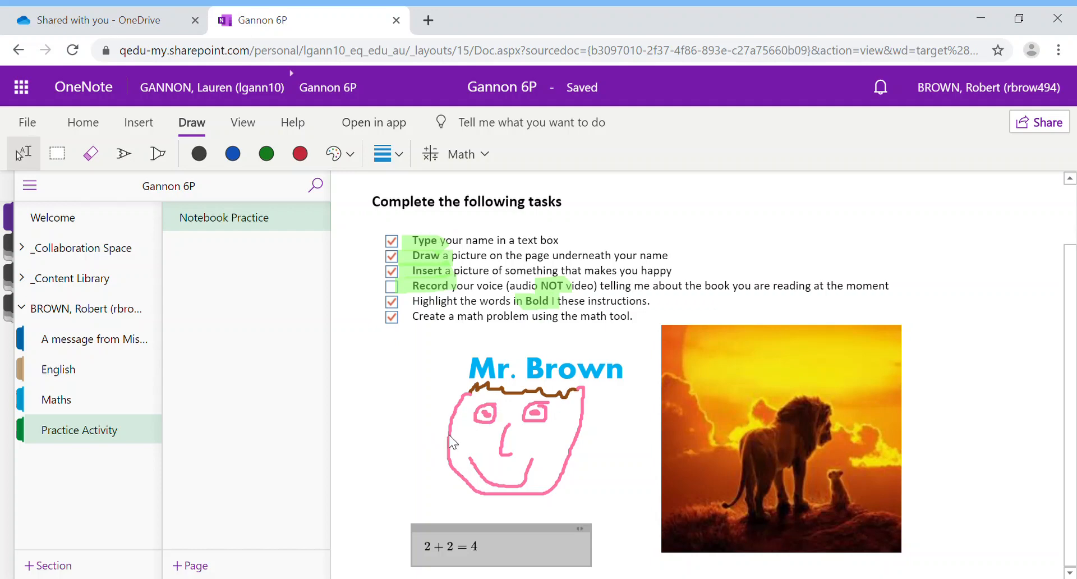
Step: Open the notebook in the OneNote desktop app
left_click(409, 438)
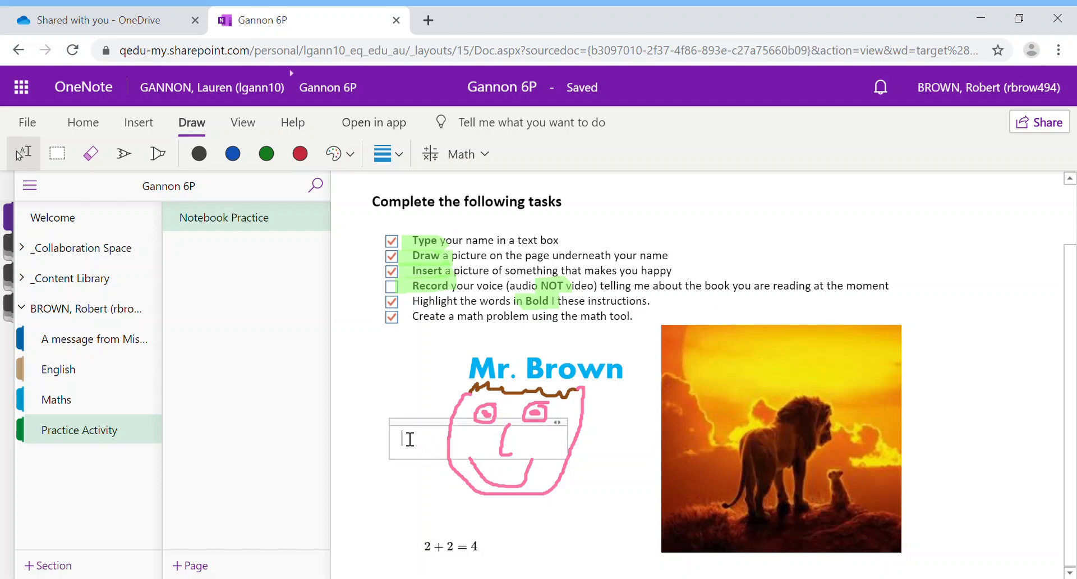
left_click(398, 404)
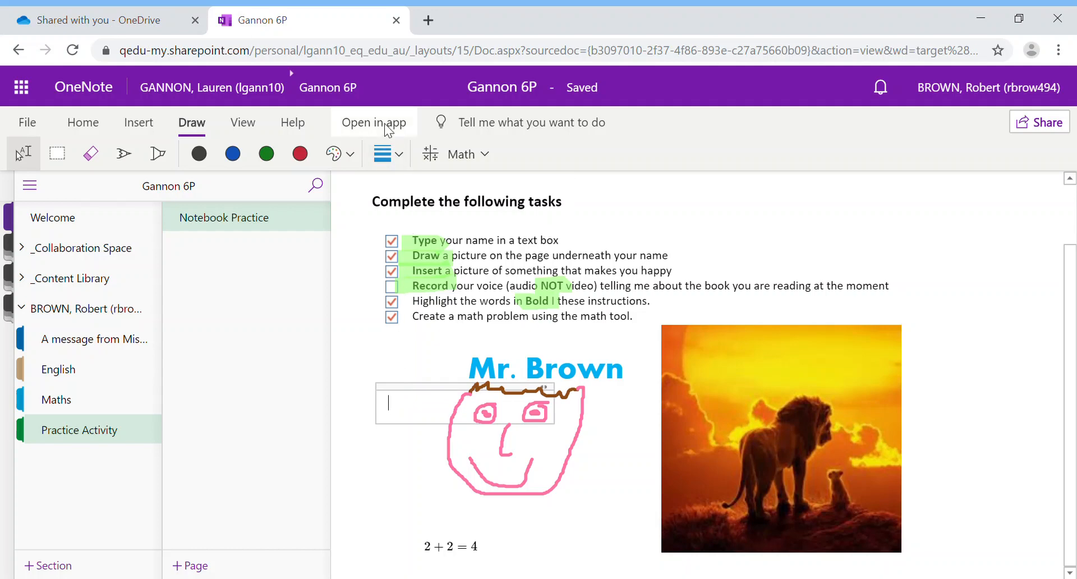
left_click(348, 129)
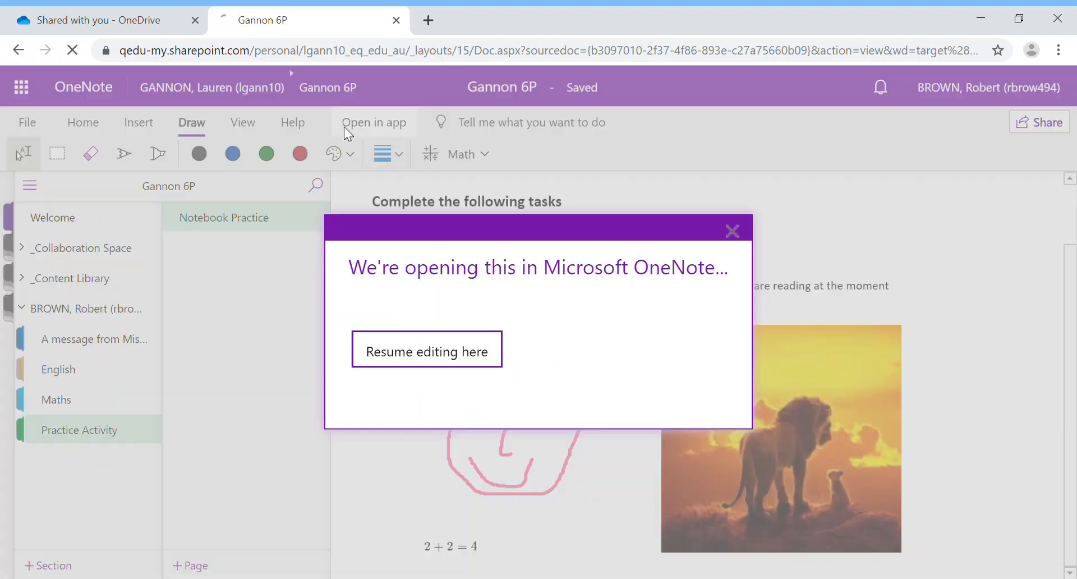